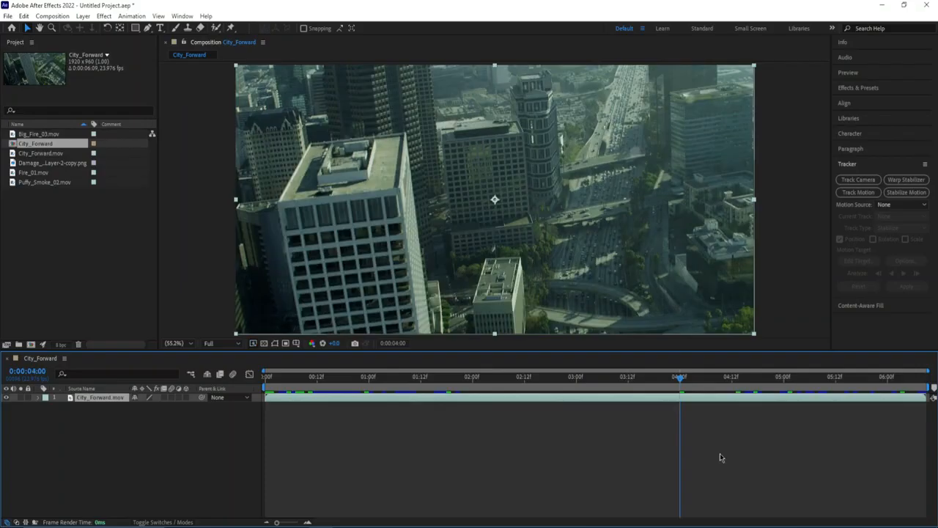
Step: End the work area at 0:00:04:00 and apply the 3D Camera Tracker effect to the City_Forward.mov layer
key("n")
key("space")
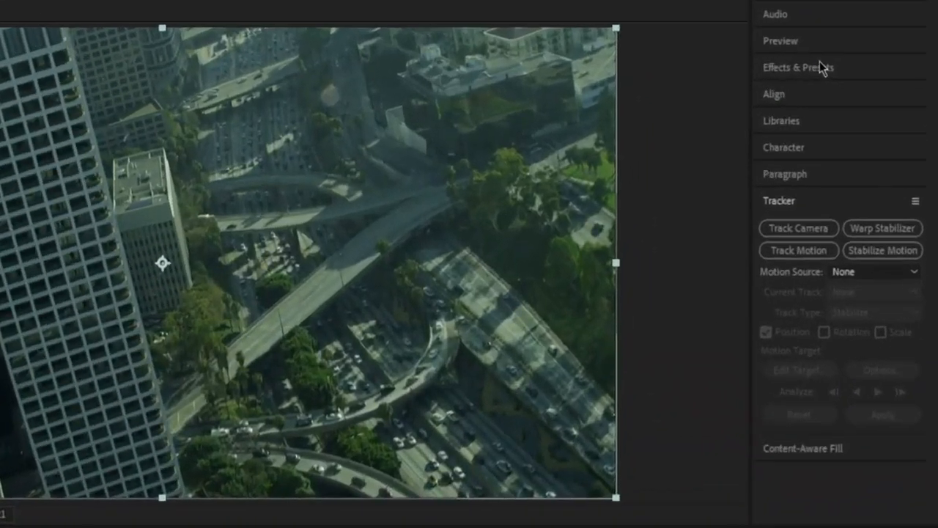
left_click(871, 88)
left_click(800, 85)
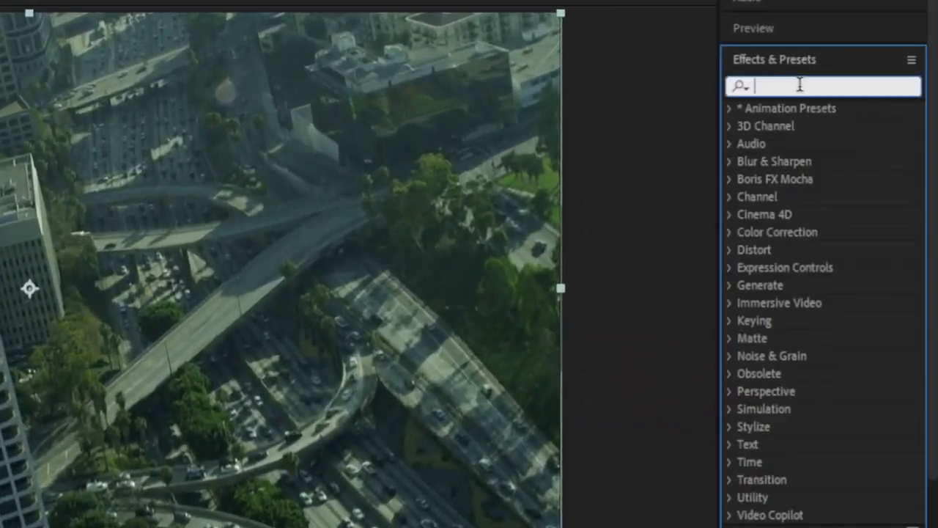
type("3d ca")
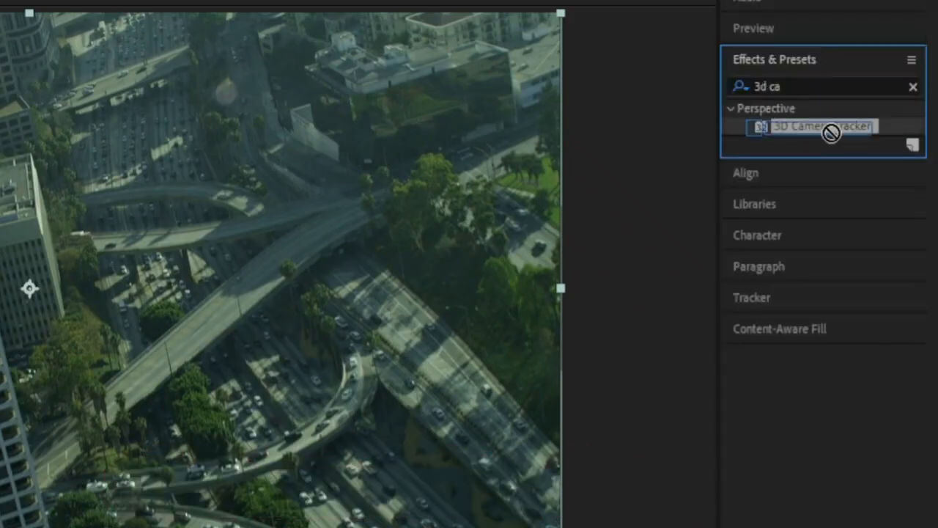
left_click_drag(830, 129, 147, 455)
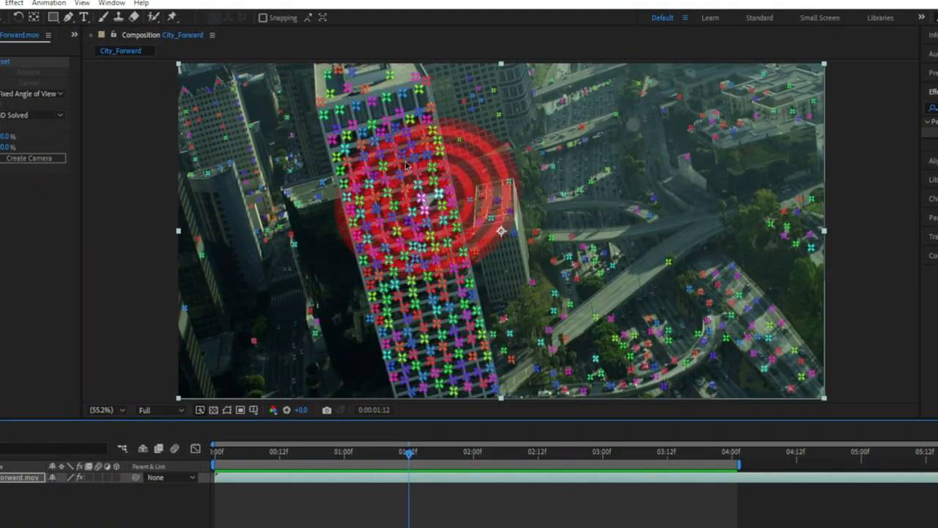
Step: Select the track points across the tall building's window facade and create a solid and camera from them
mouse_move(342, 142)
left_mouse_down()
mouse_move(390, 137)
mouse_move(437, 153)
mouse_move(464, 241)
mouse_move(465, 299)
mouse_move(366, 317)
mouse_move(334, 155)
left_mouse_up()
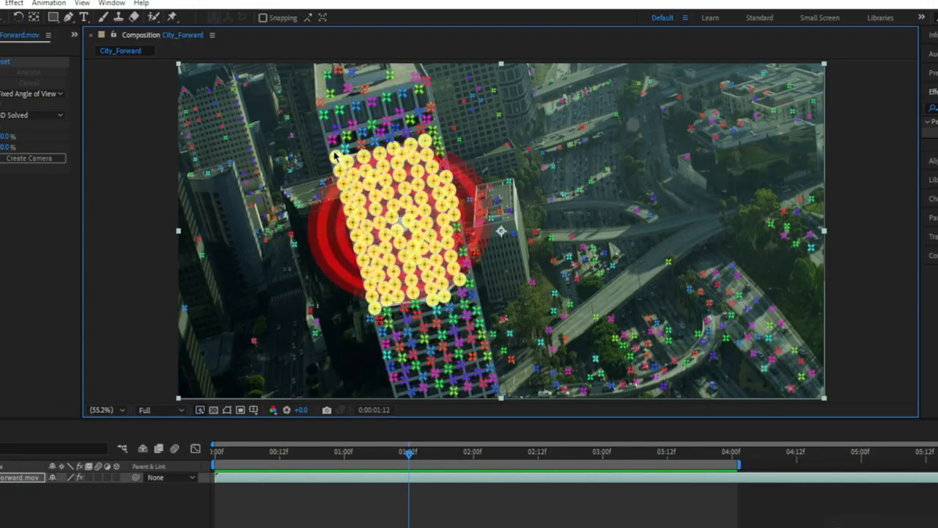
right_click(406, 207)
left_click(425, 230)
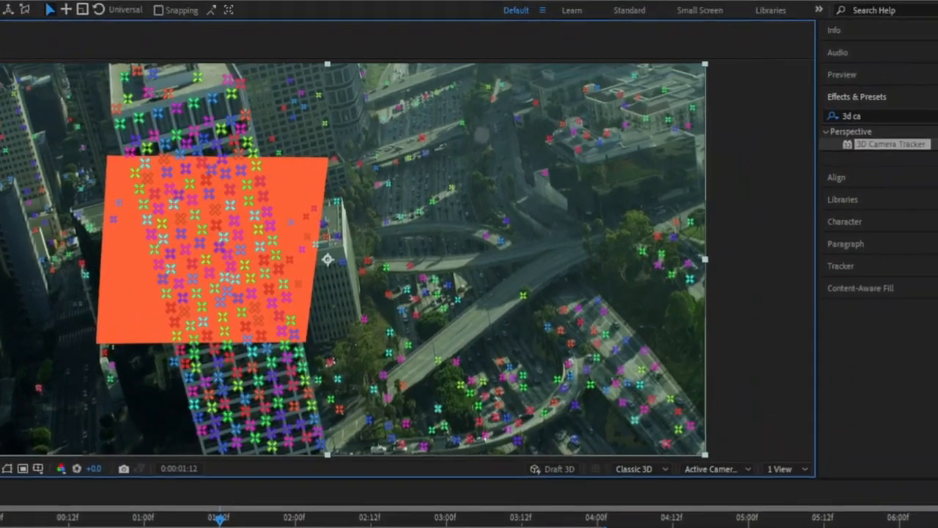
Step: Apply the Grid effect to the tracked solid and rotate the solid to align with the building's window rows
left_click(879, 119)
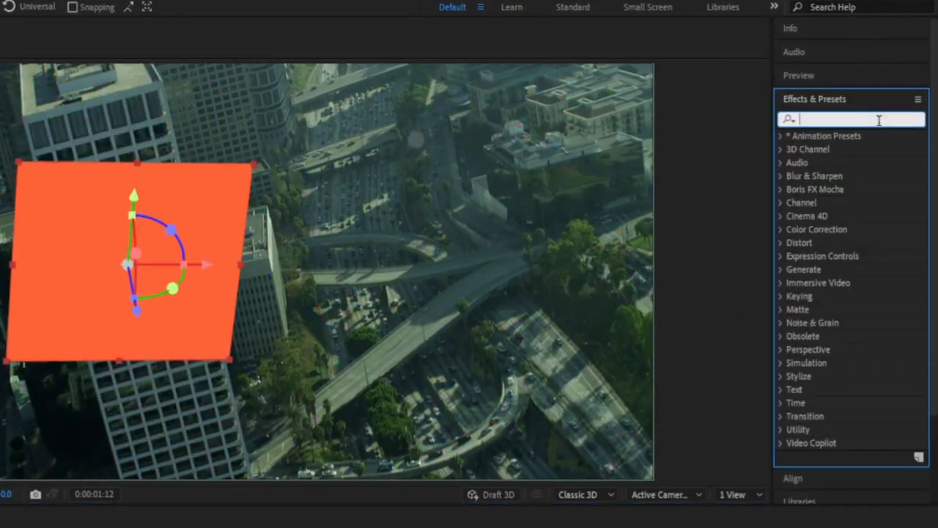
type("grid")
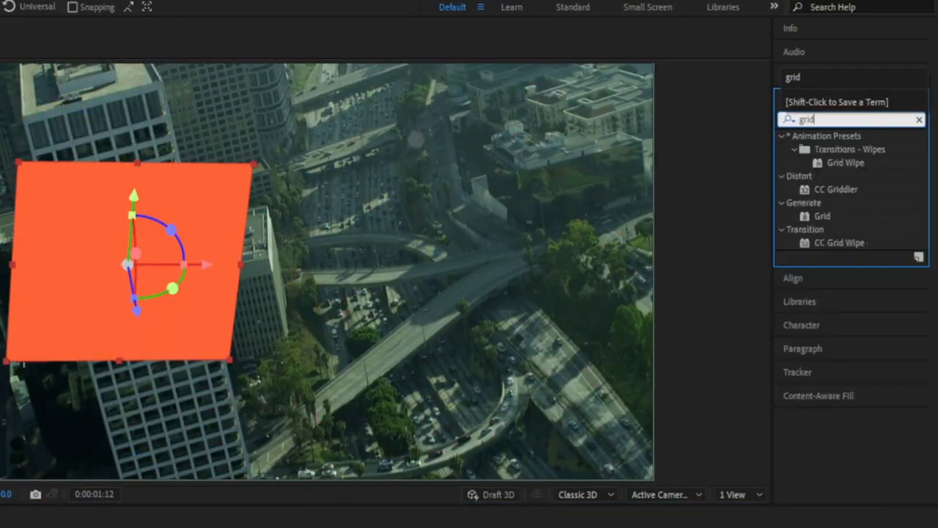
double_click(836, 218)
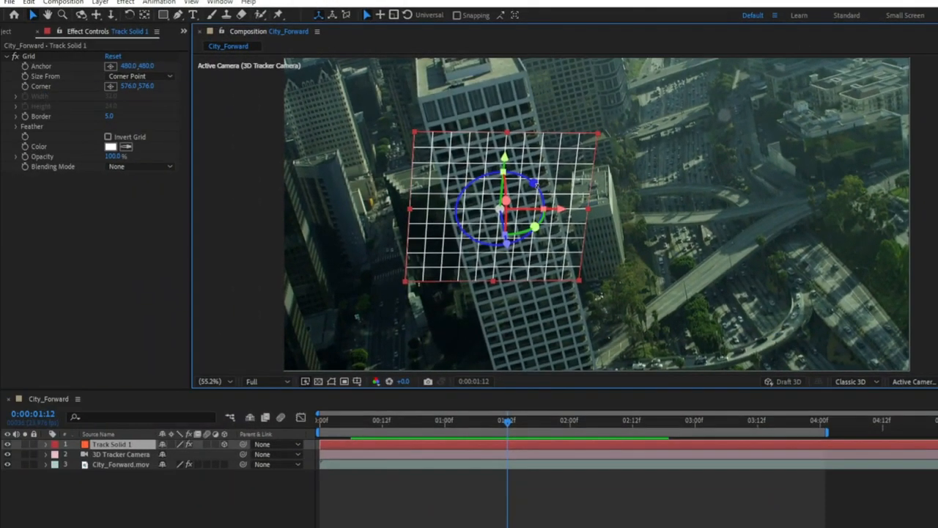
left_click_drag(503, 189, 494, 180)
left_click(593, 145)
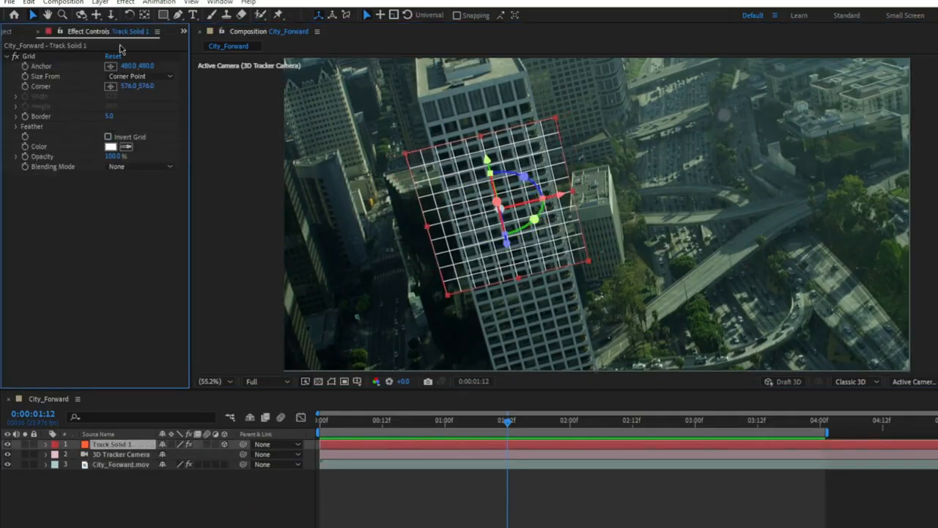
Step: Remove the Grid effect and replace the tracked solid with the Damage_0001_Layer-2-copy.png image, keeping its placement
left_click(41, 59)
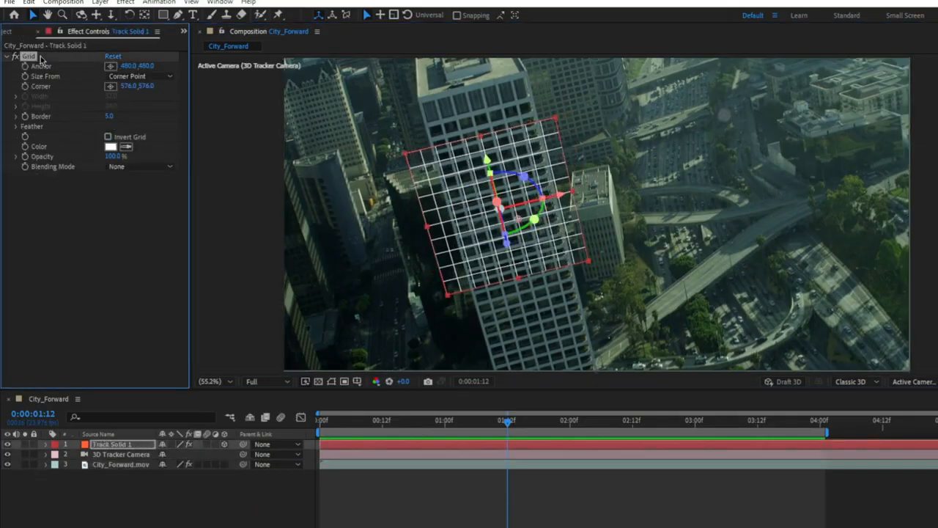
key("Delete")
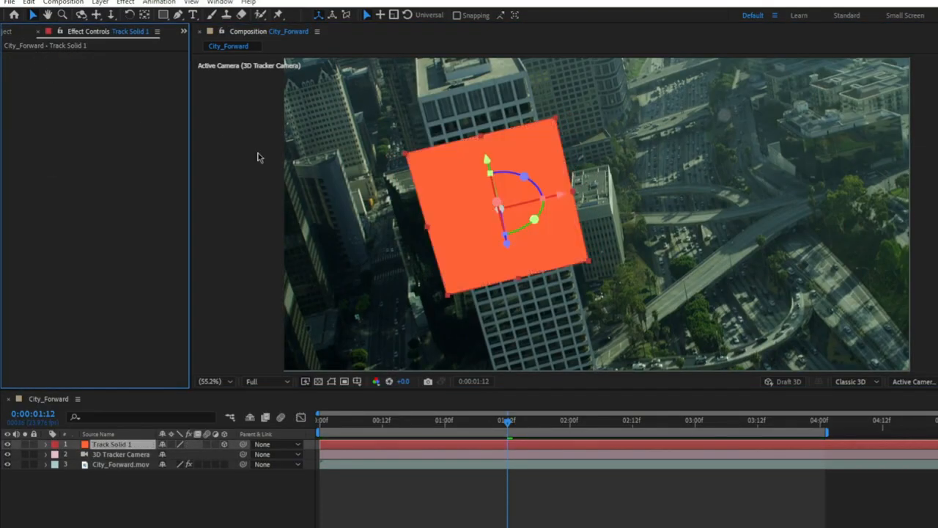
left_click(16, 32)
left_click(50, 173)
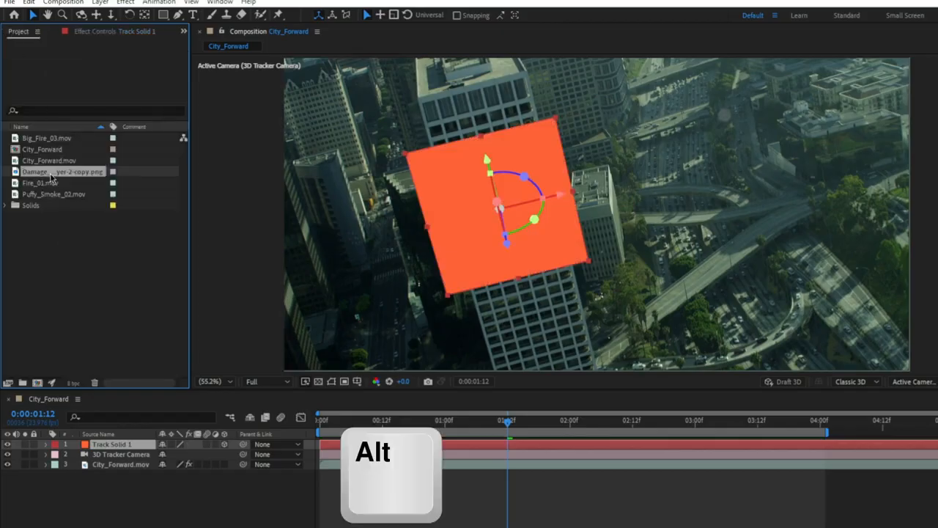
left_click_drag(52, 182, 114, 444)
Step: Scale the damage image to 170.2, 204.6, 204.6% and shift it sideways to centre it on the building's facade
key("s")
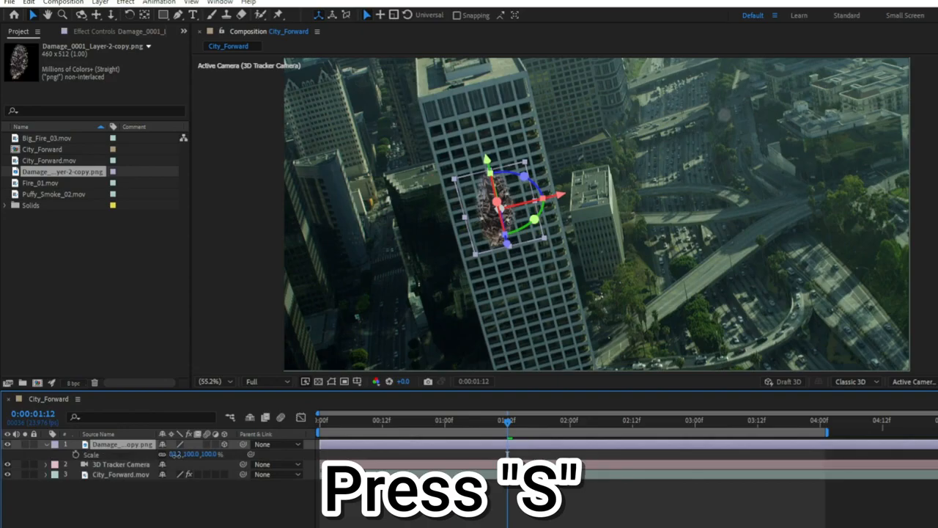
left_click_drag(176, 454, 218, 454)
left_click_drag(555, 200, 571, 198)
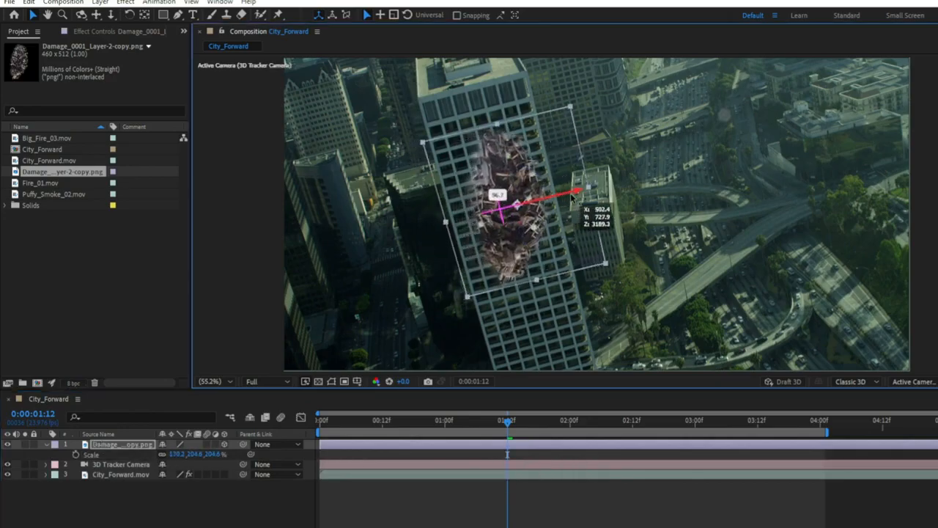
left_click_drag(572, 198, 568, 199)
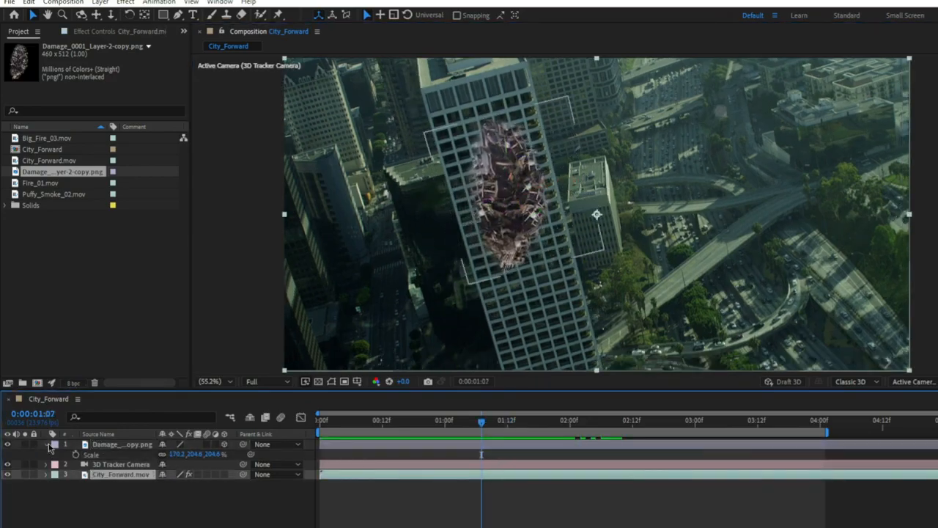
left_click(47, 446)
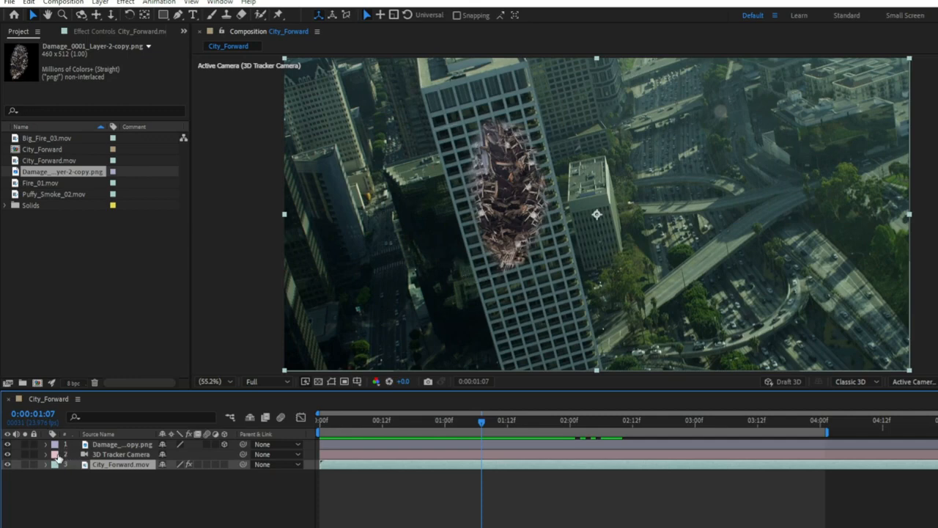
Step: Create an adjustment layer and place it directly above City_Forward.mov in the layer stack
left_click(83, 503)
right_click(115, 495)
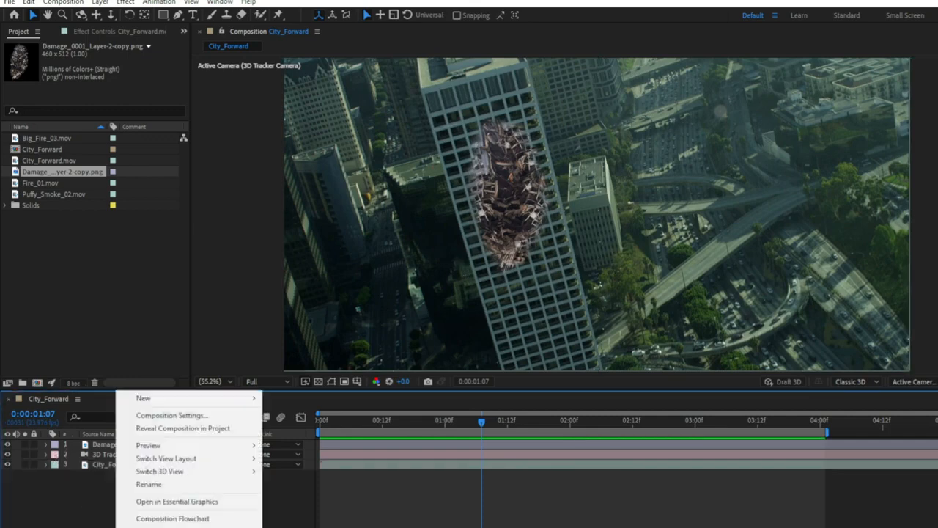
mouse_move(163, 400)
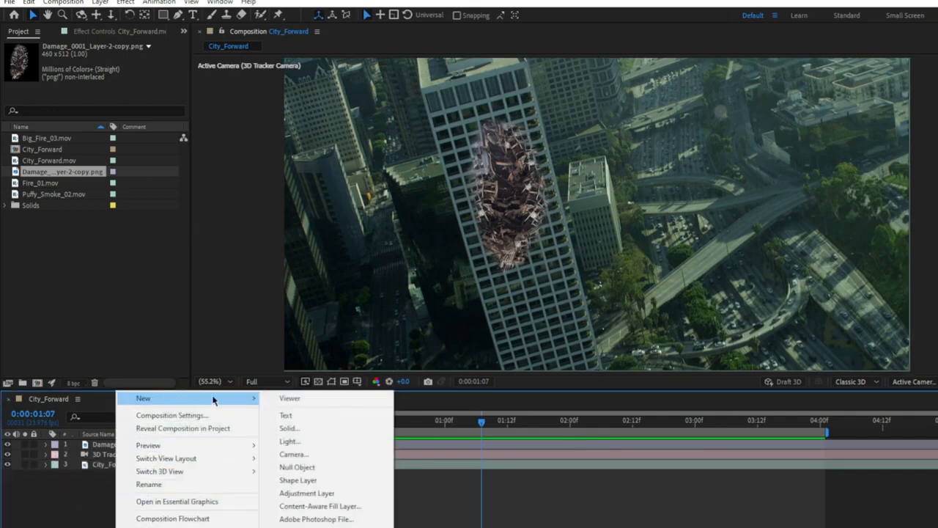
left_click(306, 492)
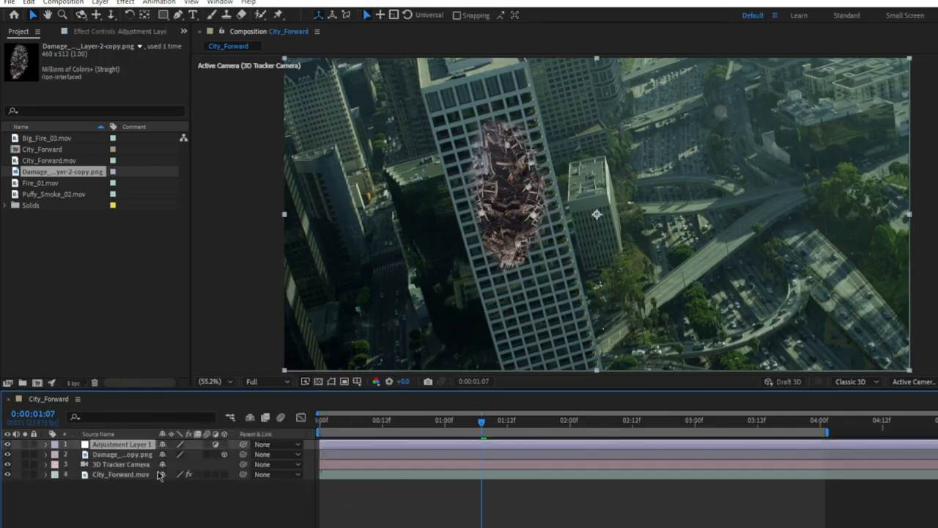
left_click_drag(140, 448, 136, 472)
Step: Find the Curves effect and apply it to the adjustment layer
left_click(190, 523)
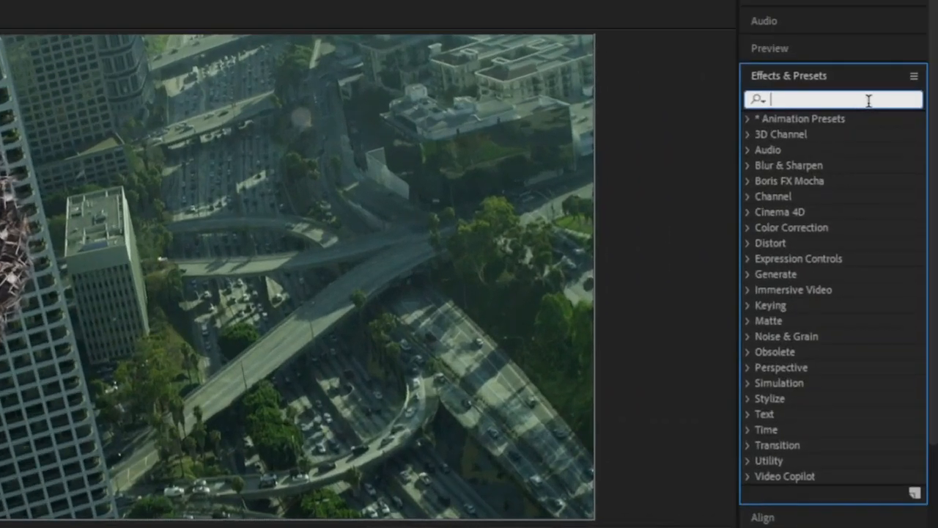
type("curve")
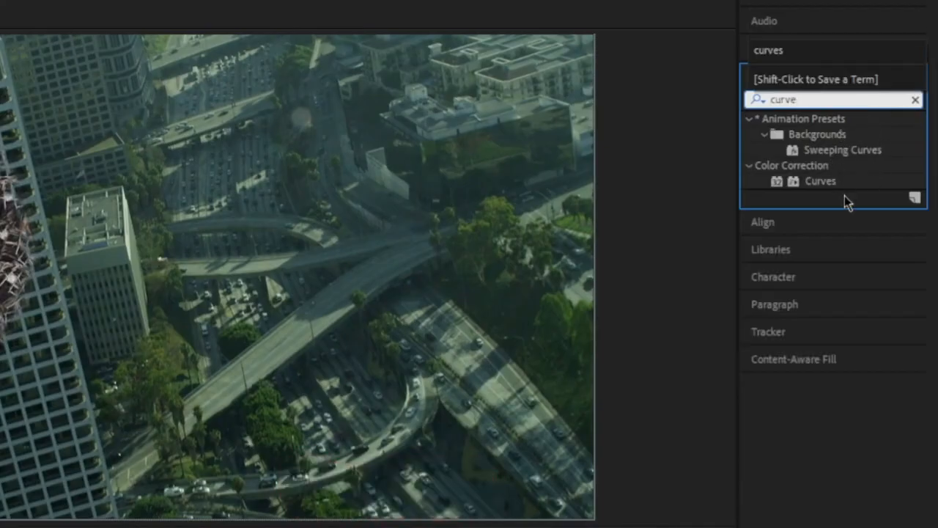
left_click_drag(848, 182, 109, 277)
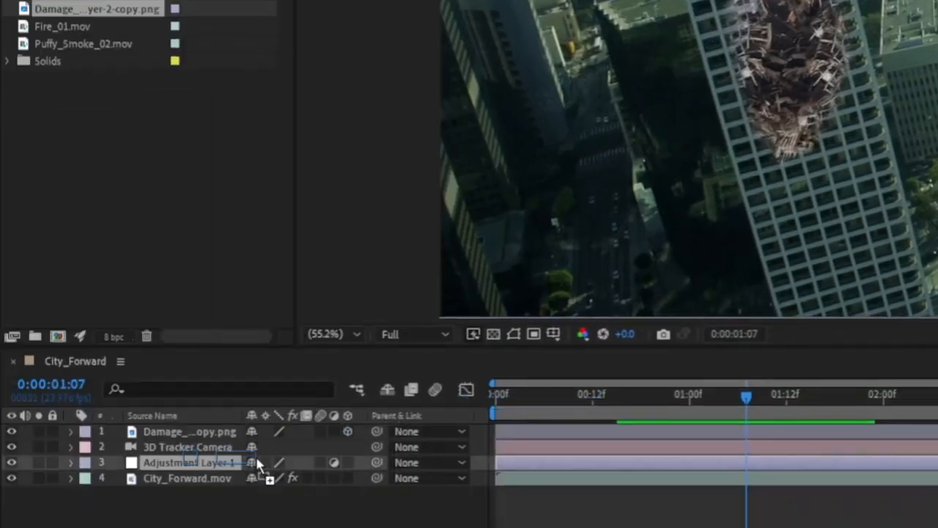
left_click_drag(256, 456, 249, 451)
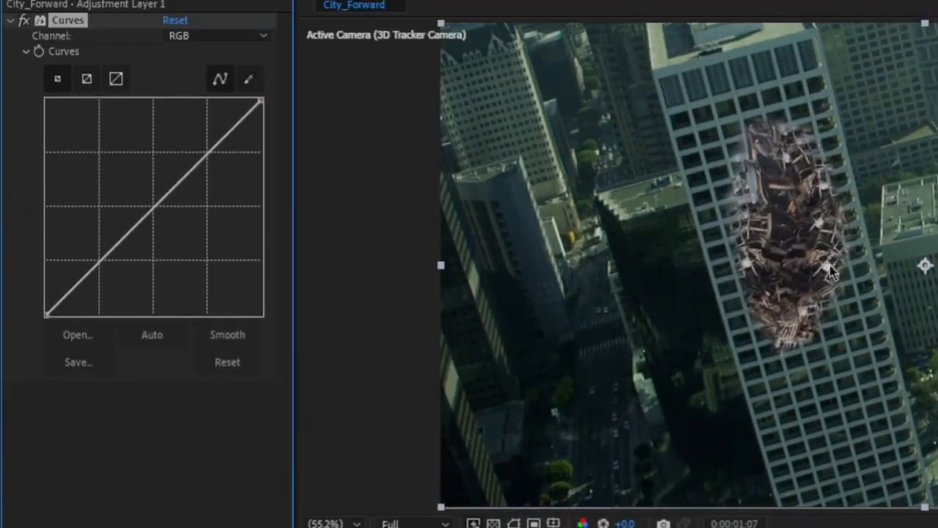
Step: In the adjustment layer's Curves, lower the Green midpoint slightly and raise the RGB midpoint slightly
left_click(231, 36)
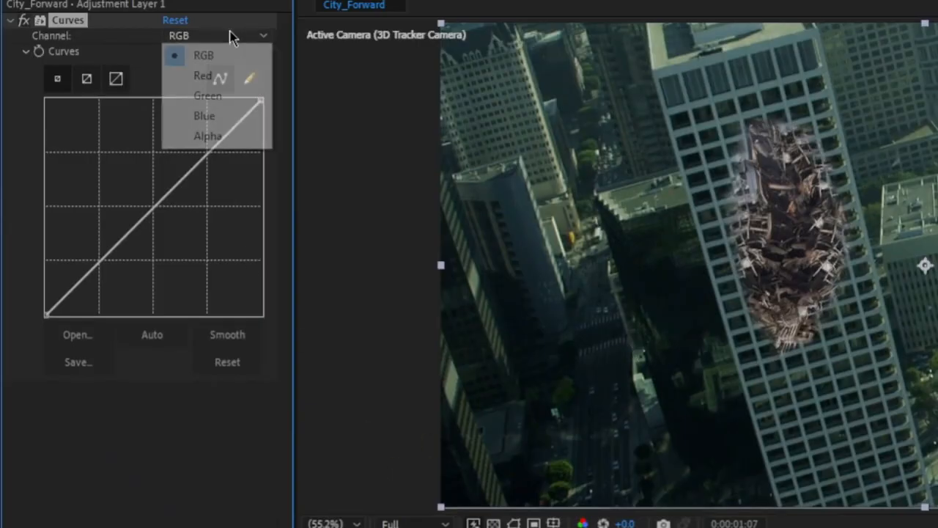
left_click(220, 96)
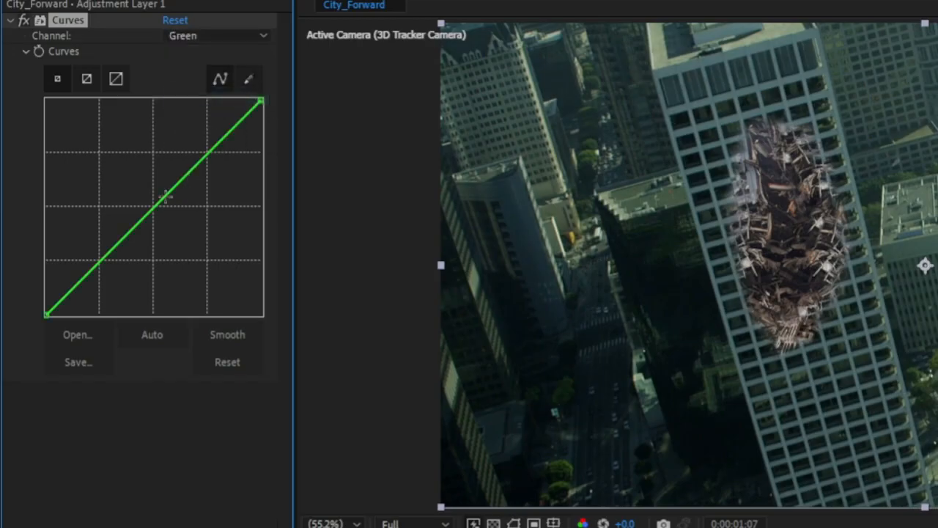
mouse_move(152, 211)
left_mouse_down()
mouse_move(156, 229)
mouse_move(148, 220)
left_mouse_up()
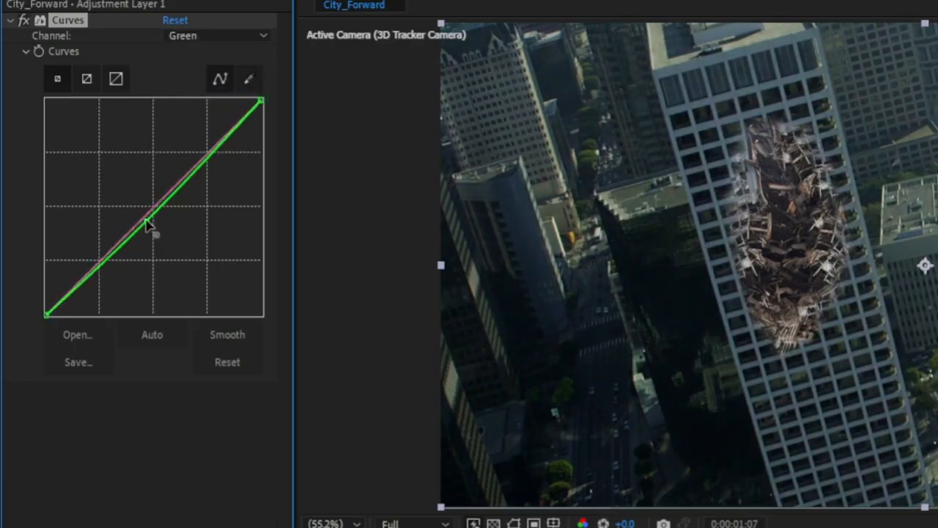
left_click(261, 36)
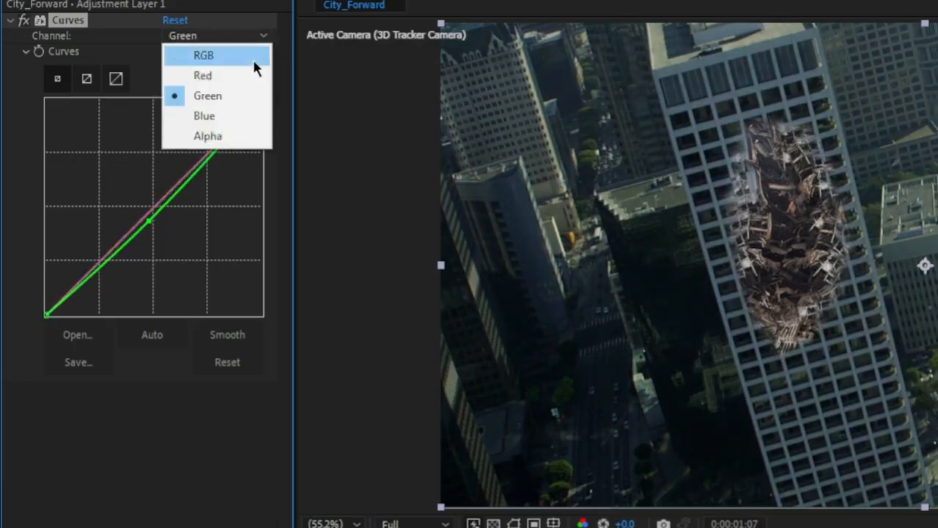
left_click(246, 57)
left_click_drag(160, 209, 152, 205)
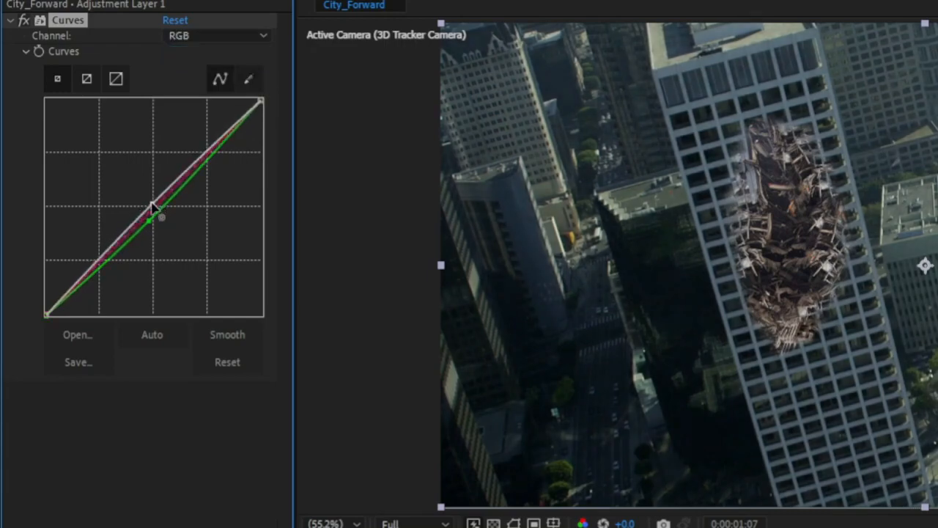
left_click(348, 523)
left_click(342, 370)
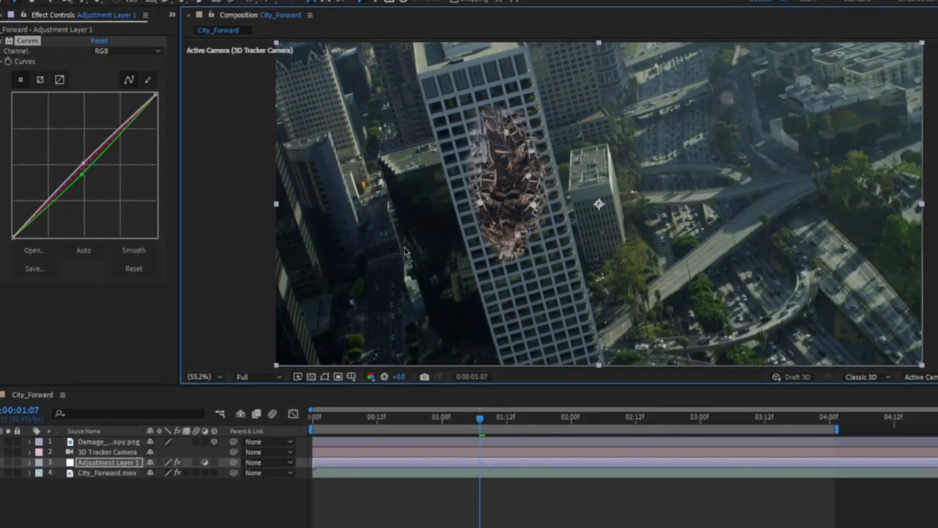
Step: Go to 0:00:00:15 and apply the Curves effect to the damage image layer
left_click_drag(611, 419, 394, 419)
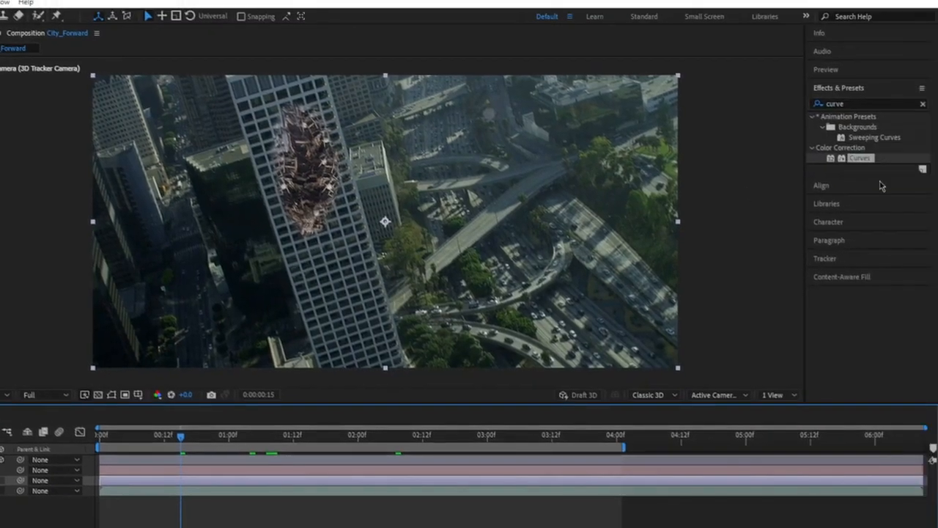
left_click_drag(867, 158, 151, 431)
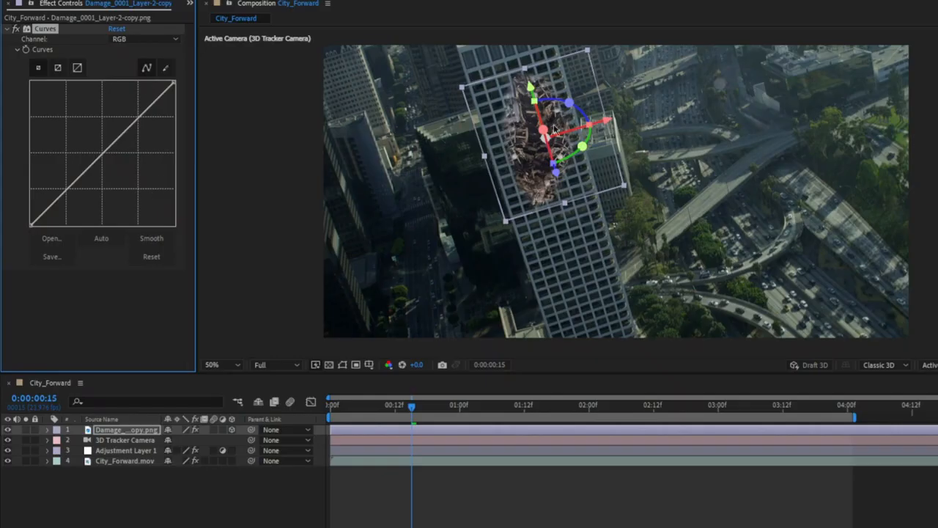
left_click(138, 431)
Step: Raise the Red curve's midpoint slightly in the damage layer's Curves and switch the channel back to RGB
left_click(144, 39)
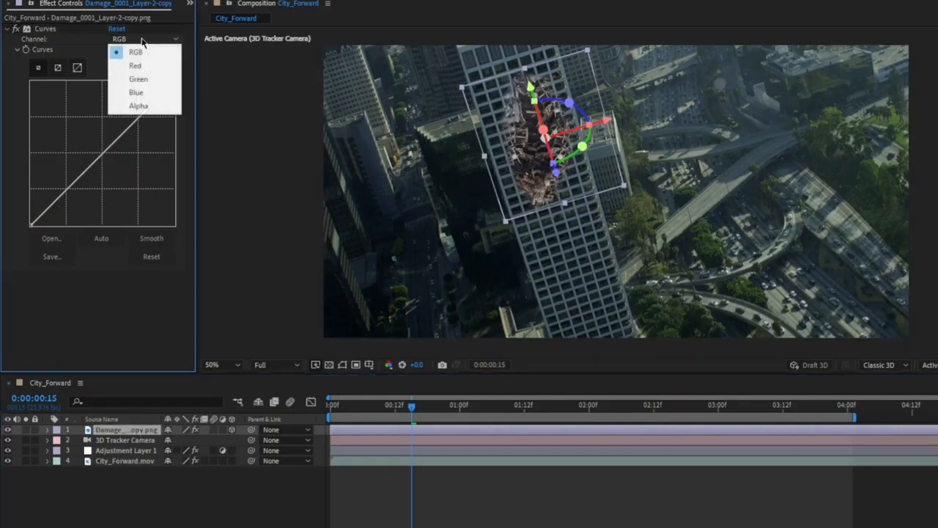
left_click(132, 66)
mouse_move(102, 159)
left_mouse_down()
mouse_move(119, 163)
mouse_move(103, 156)
left_mouse_up()
left_click(143, 38)
left_click(132, 53)
left_click(367, 286)
left_click(124, 430)
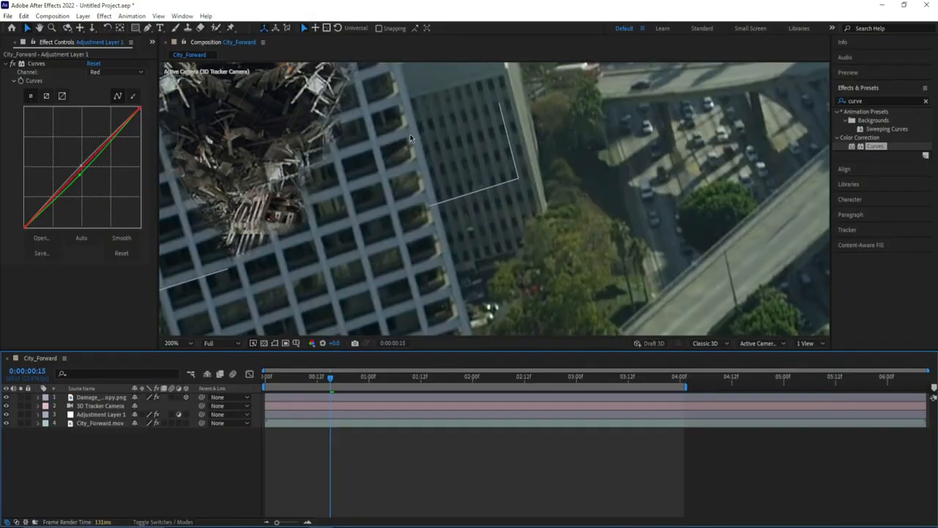
scroll(233, 154, "down", 1)
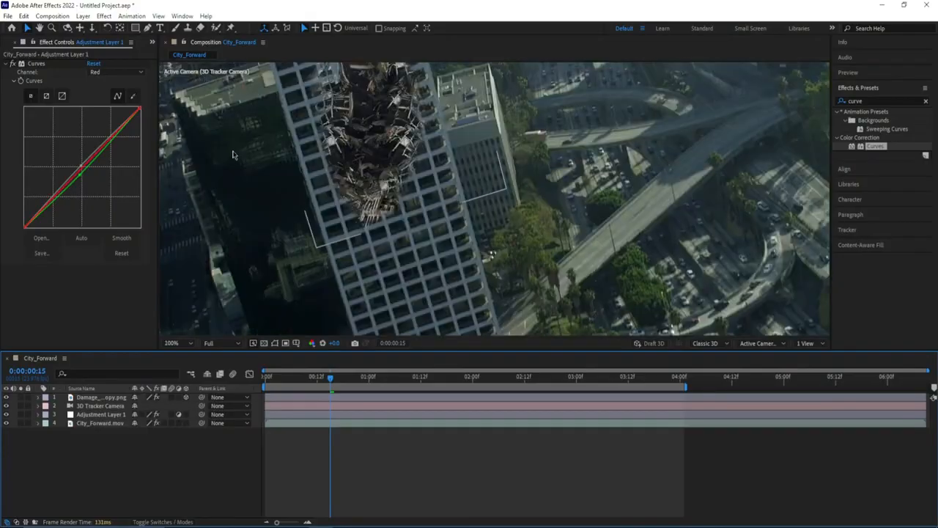
Step: Draw a closed, curved mask with the Pen tool around the dark inner area of the damage layer at 0:00:00:20
left_click(40, 28)
left_click_drag(293, 176, 339, 256)
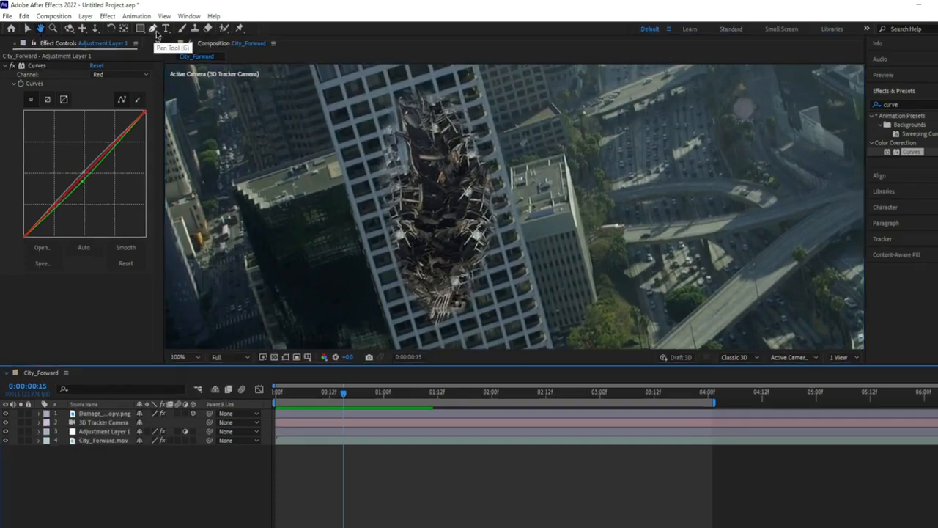
left_click(147, 27)
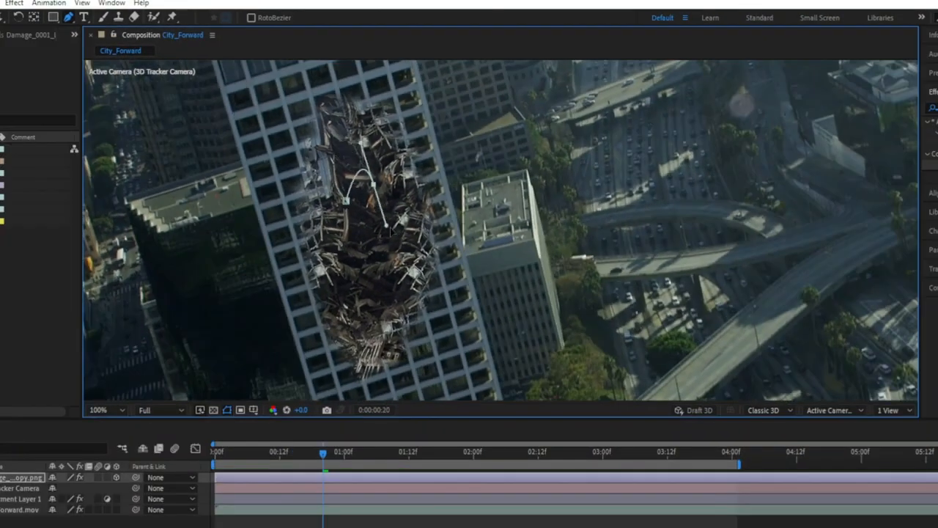
left_click_drag(422, 200, 443, 235)
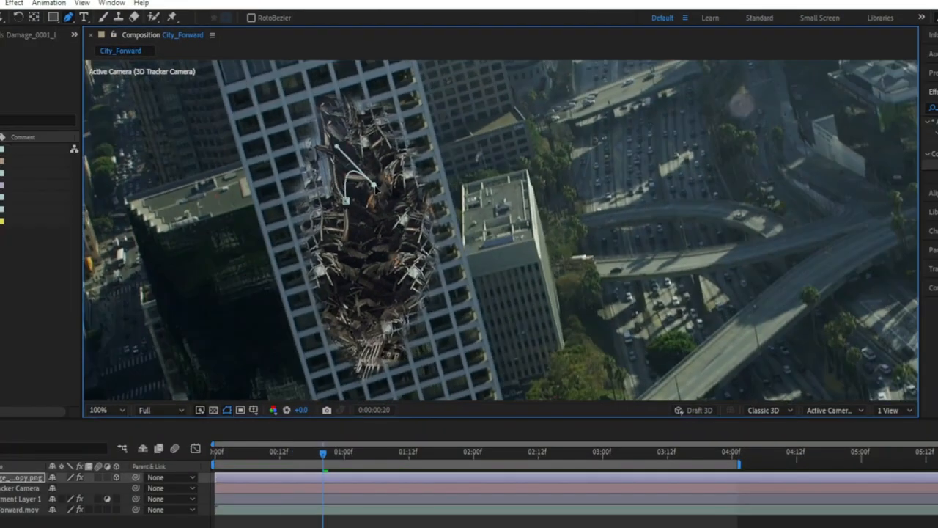
left_click_drag(374, 185, 395, 233)
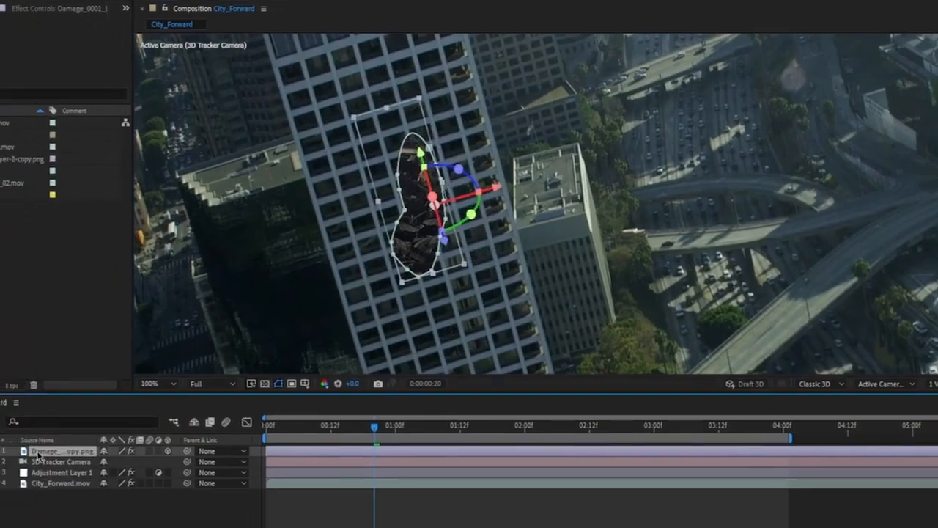
Step: Set the damage layer's Mask 1 to Subtract and its Mask Feather to 53 pixels
key("m")
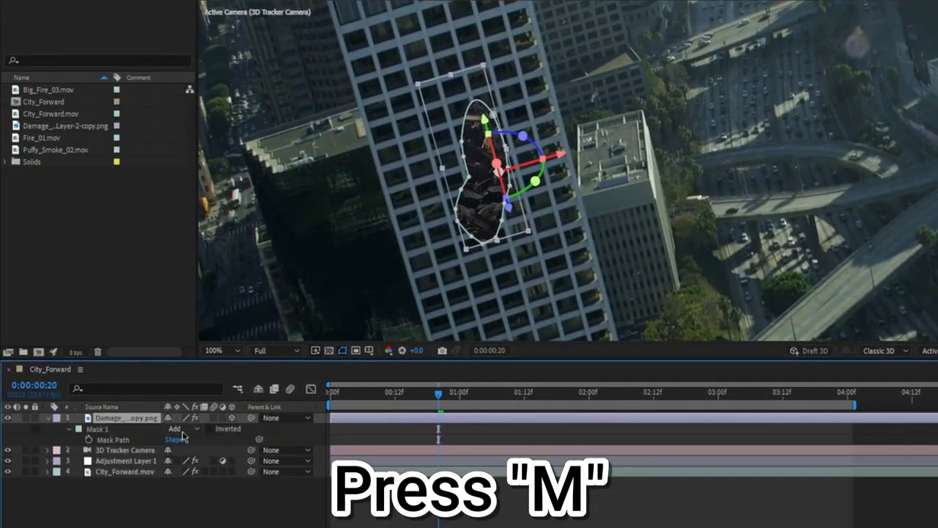
left_click(182, 431)
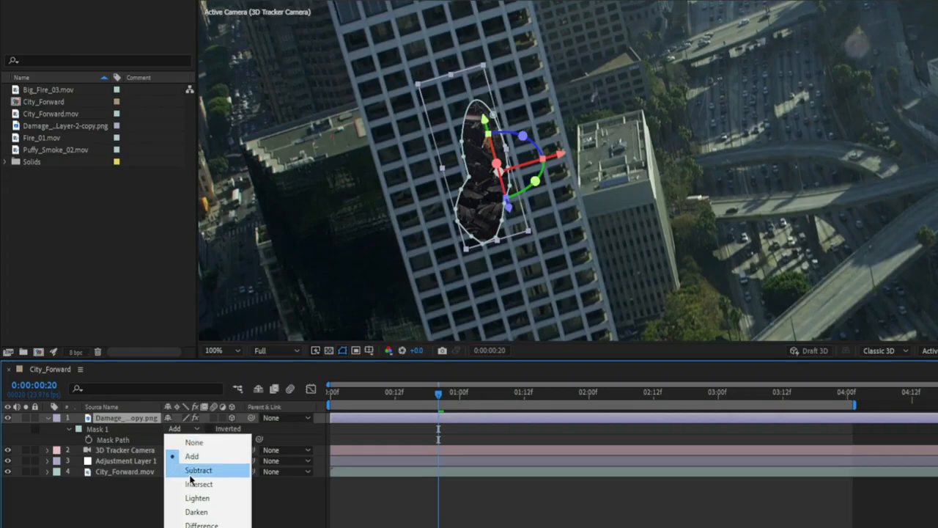
left_click(192, 469)
left_click(99, 428)
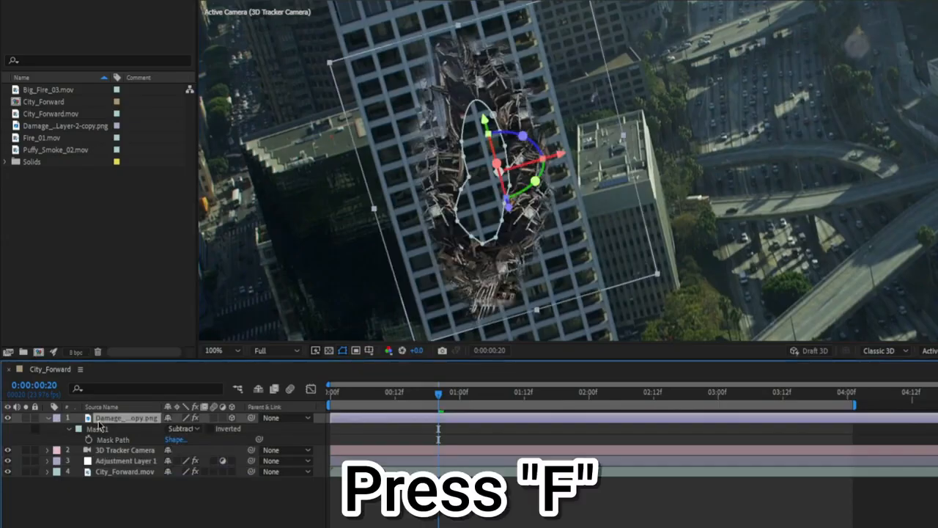
left_click_drag(179, 442, 223, 442)
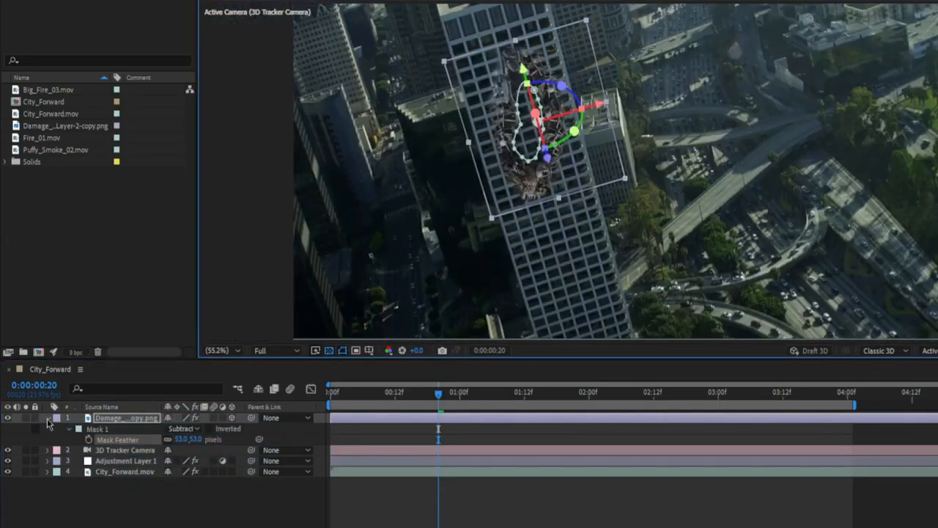
left_click(106, 428)
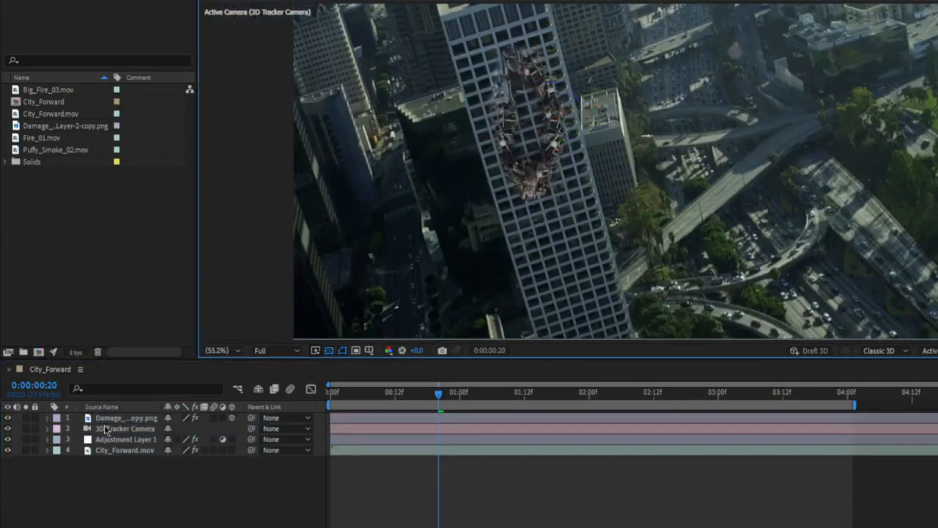
Step: Duplicate the damage layer and set Mask 1 of the lower copy to Add
left_click(110, 420)
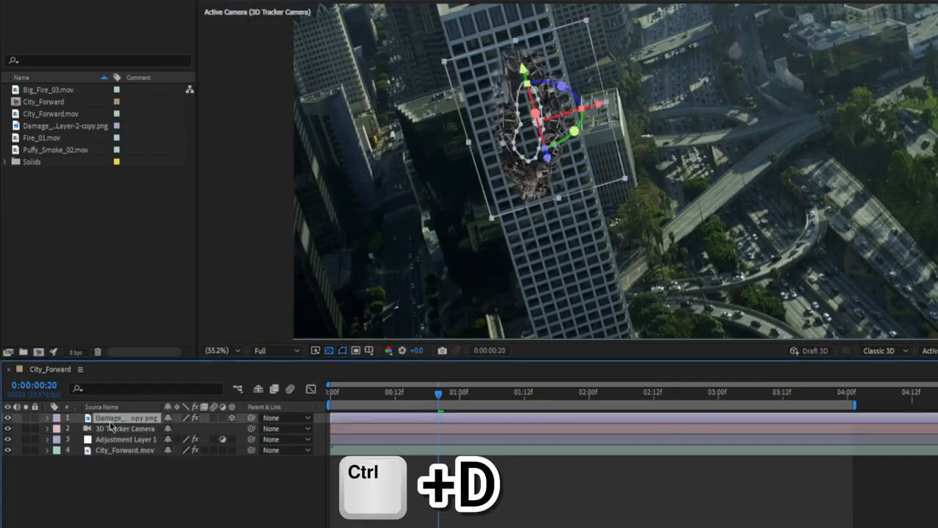
key("ctrl+d")
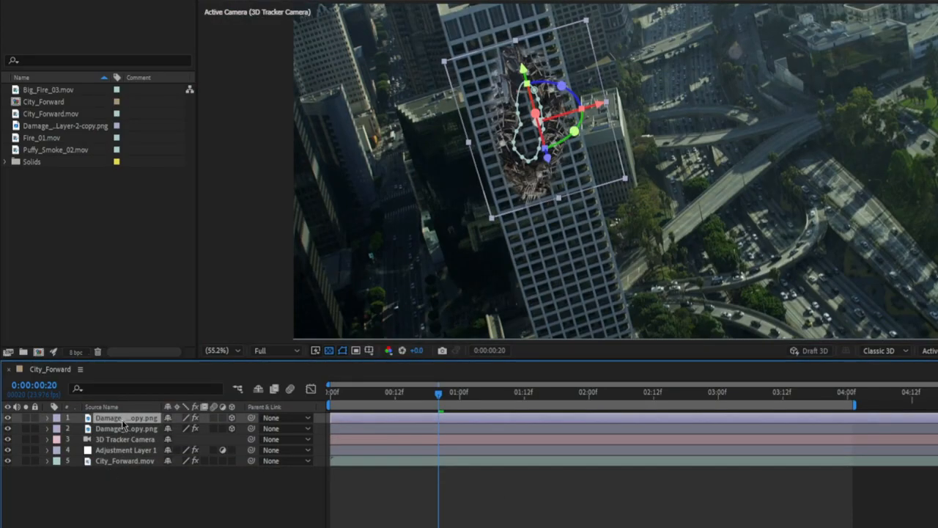
left_click(125, 428)
key("m")
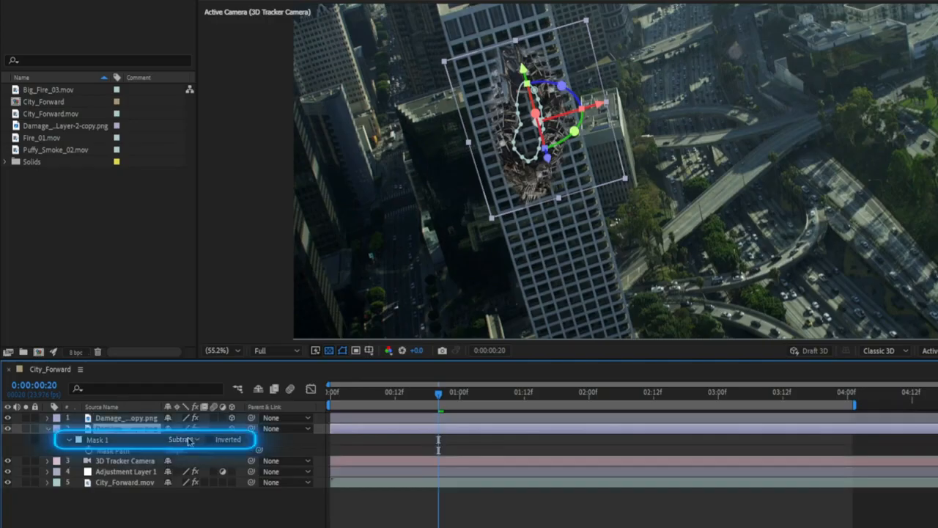
left_click(189, 440)
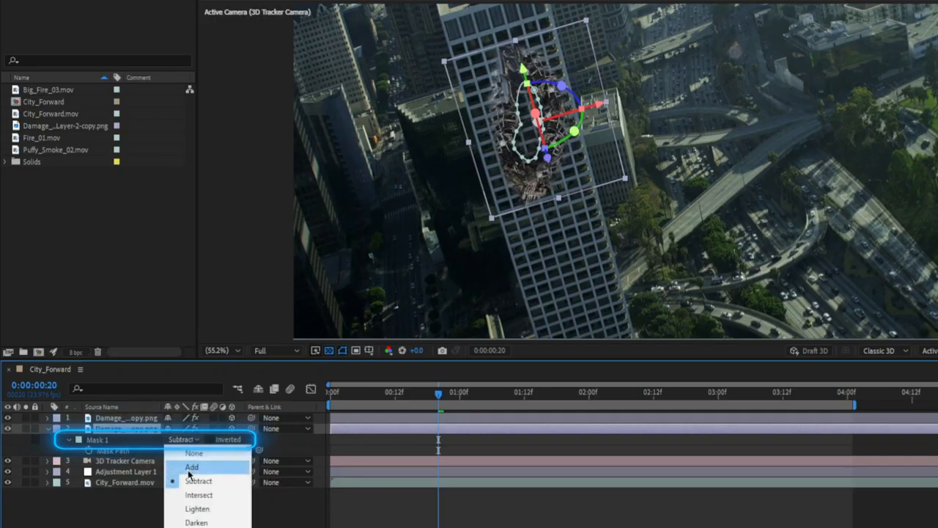
left_click(189, 468)
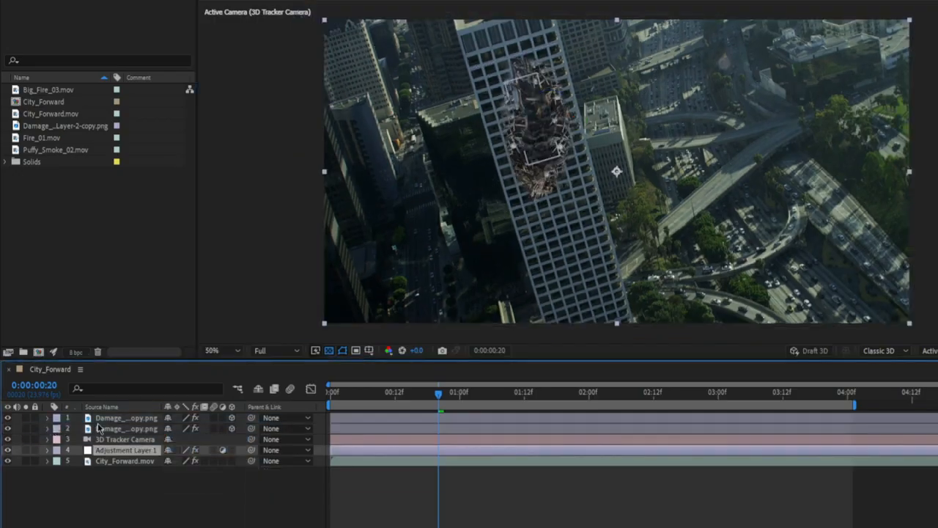
Step: Duplicate the top damage layer, placing the copy beneath the other damage layers, and delete that copy's mask
left_click(99, 420)
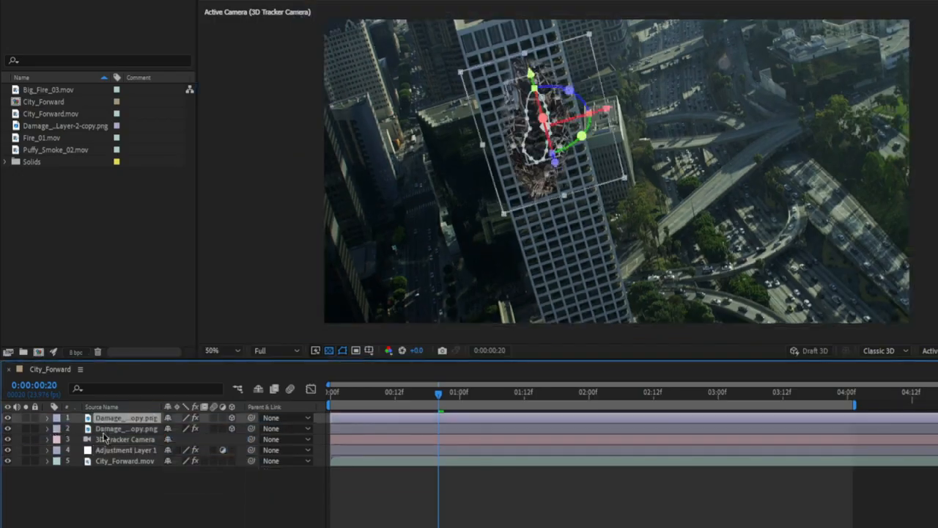
key("ctrl+d")
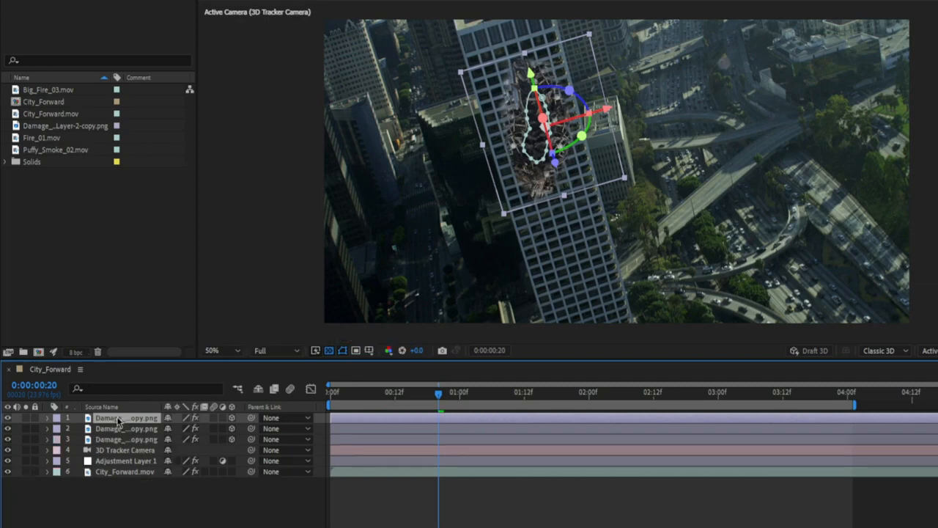
left_click_drag(111, 426, 118, 445)
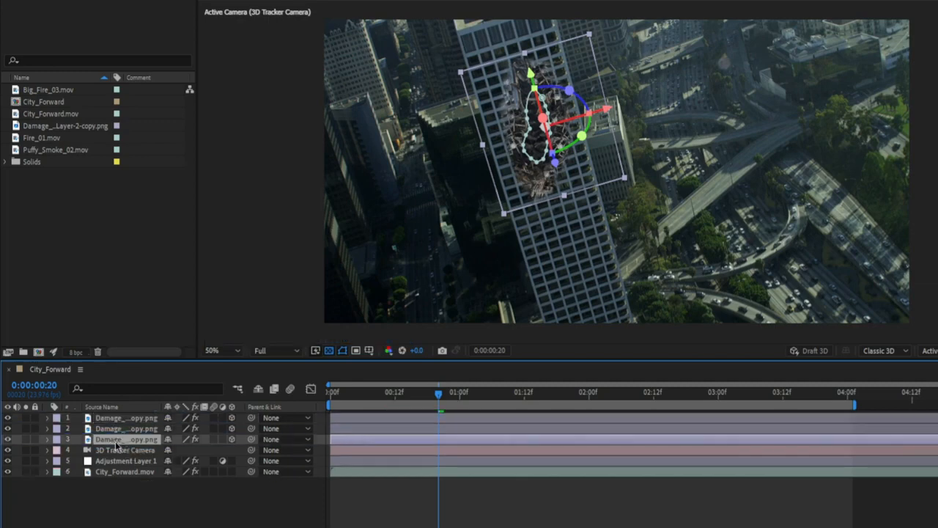
key("m")
left_click(152, 451)
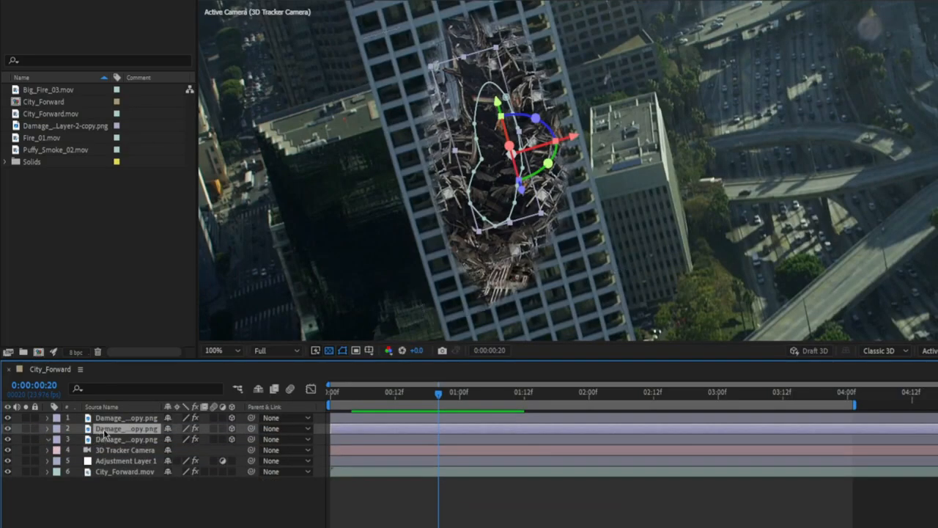
Step: Set the middle damage layer's Scale to 202.2, 243.1, 243.1 %
key("s")
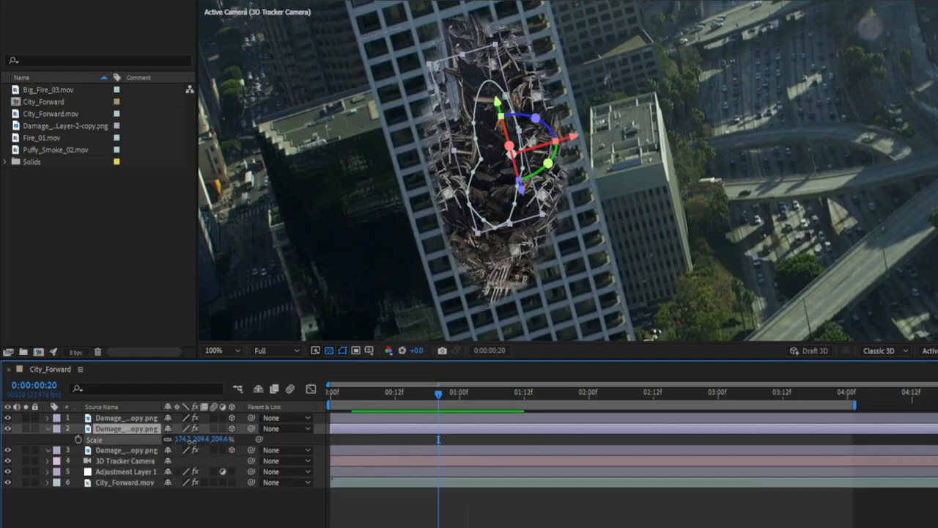
left_click_drag(192, 442, 282, 442)
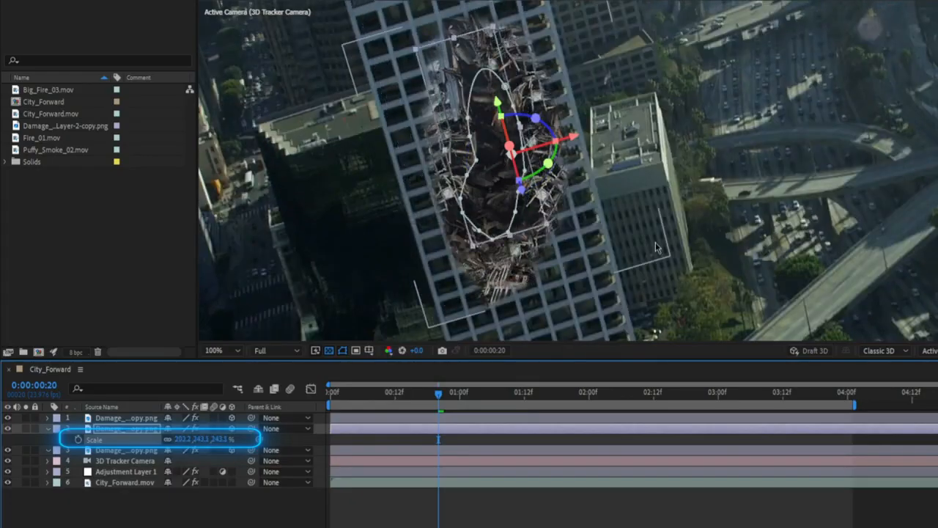
left_click(655, 242)
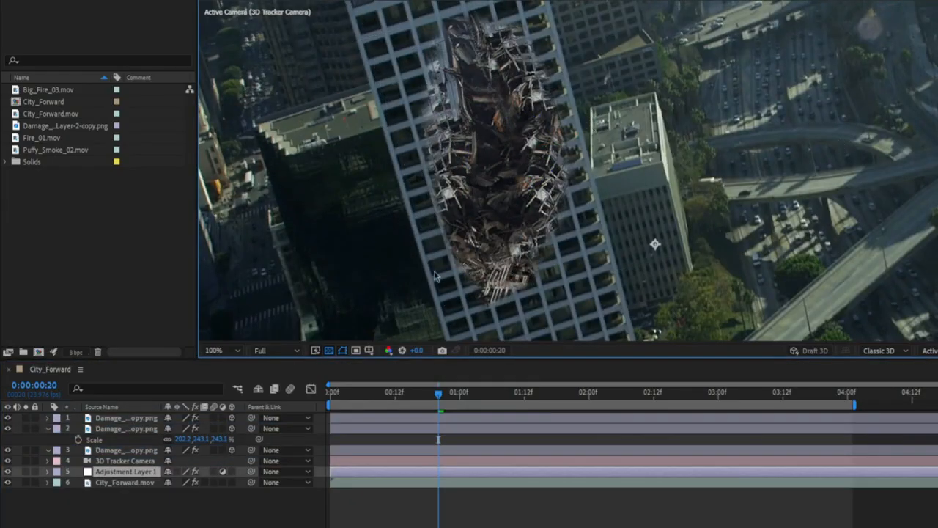
left_click(226, 350)
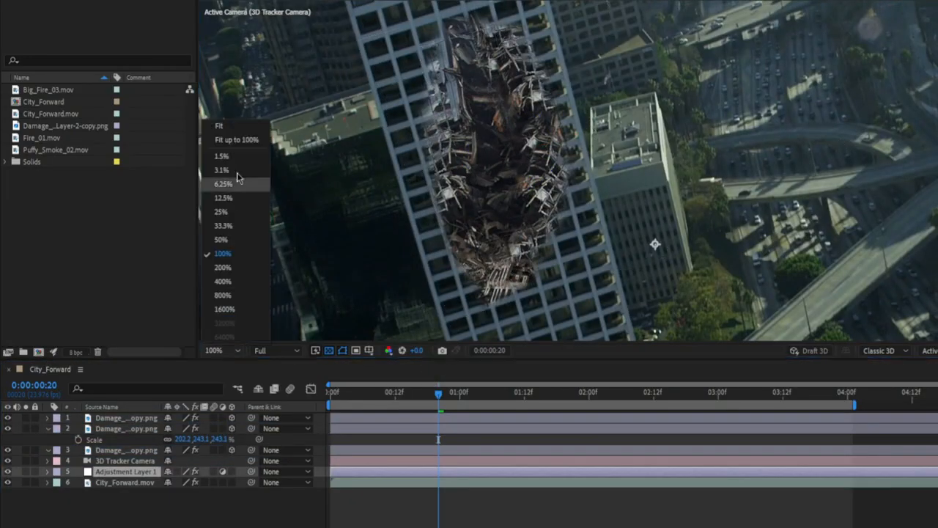
left_click(245, 134)
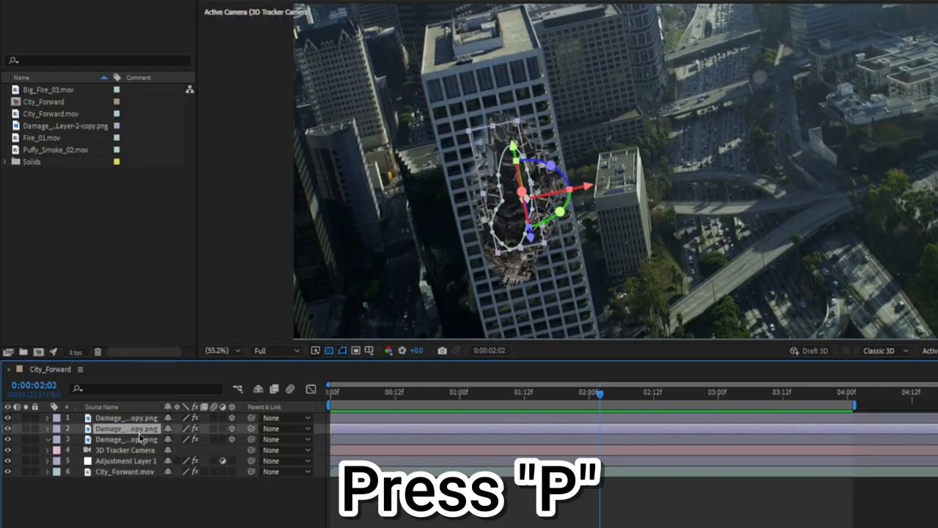
Step: Animate the middle damage layer's Position with a keyframe at the start and a shifted horizontal position at 0:00:03:09
key("p")
left_click_drag(444, 394, 767, 448)
left_click(78, 439)
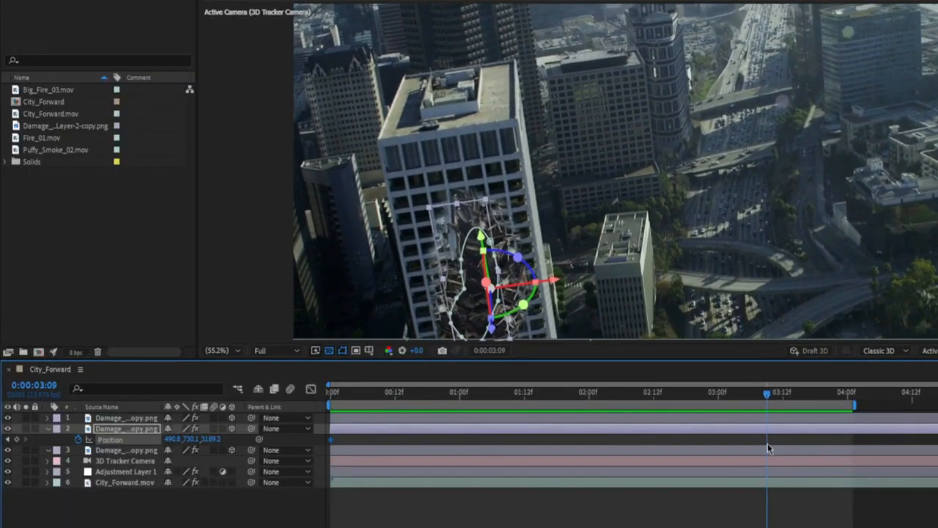
left_click_drag(169, 438, 188, 444)
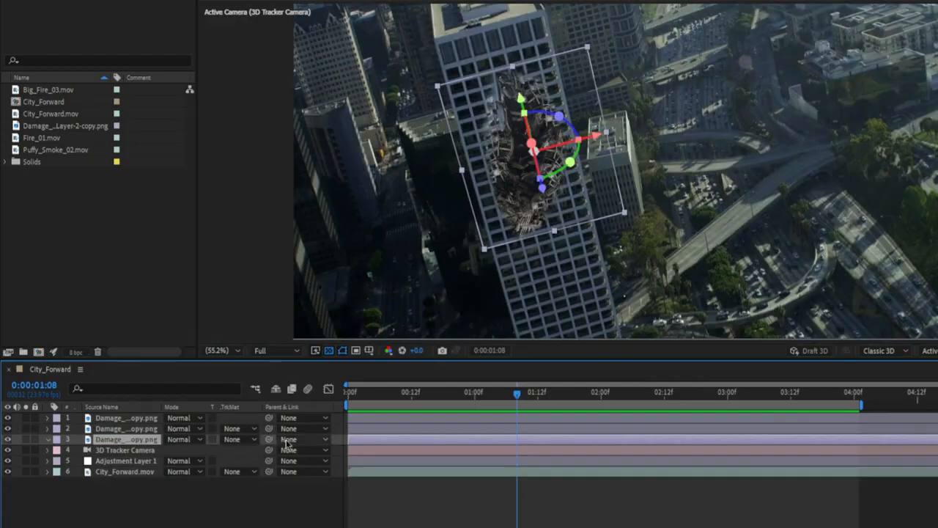
Step: Set the lowest damage layer's track matte to Alpha Matte "Damage_0001_Layer-2-copy.png"
left_click(288, 440)
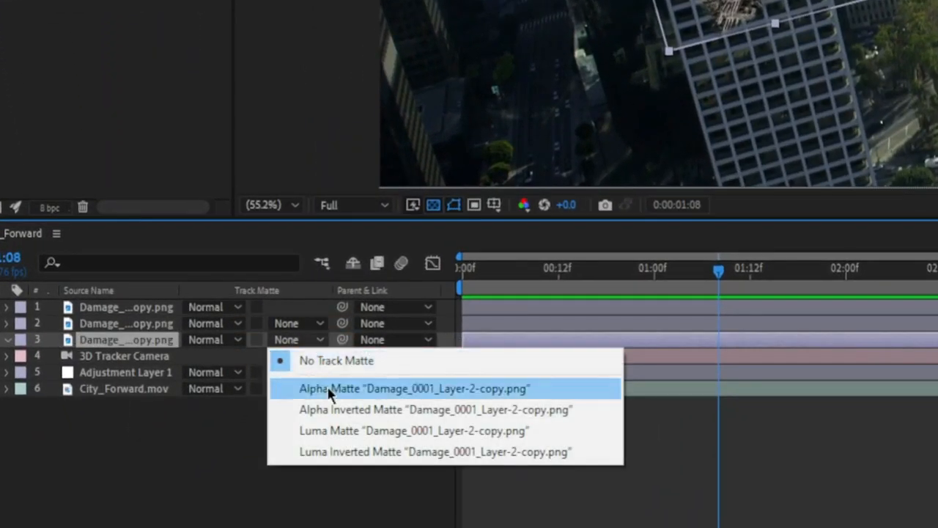
left_click(329, 394)
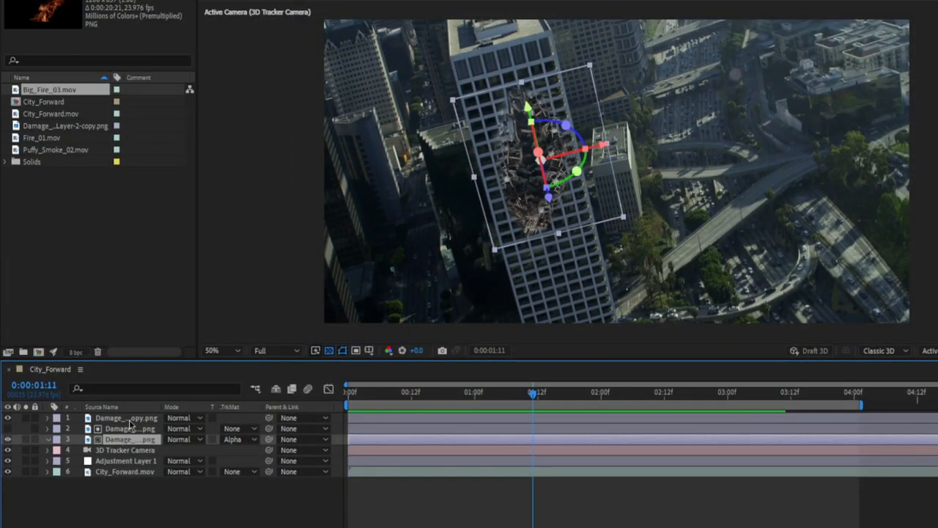
Step: Replace a duplicate of the top damage layer with Big_Fire_03.mov and delete the mask it inherited
left_click(128, 421)
key("ctrl+d")
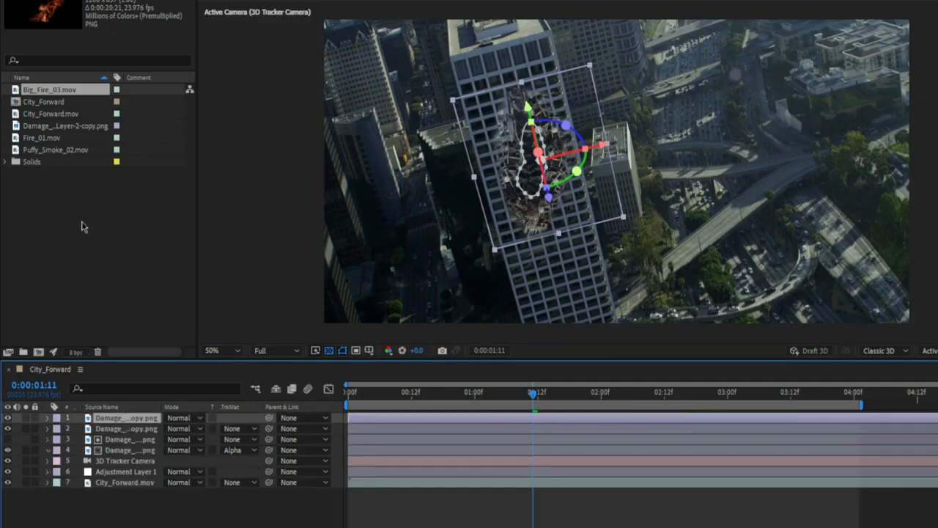
left_click_drag(65, 90, 145, 421)
key("m")
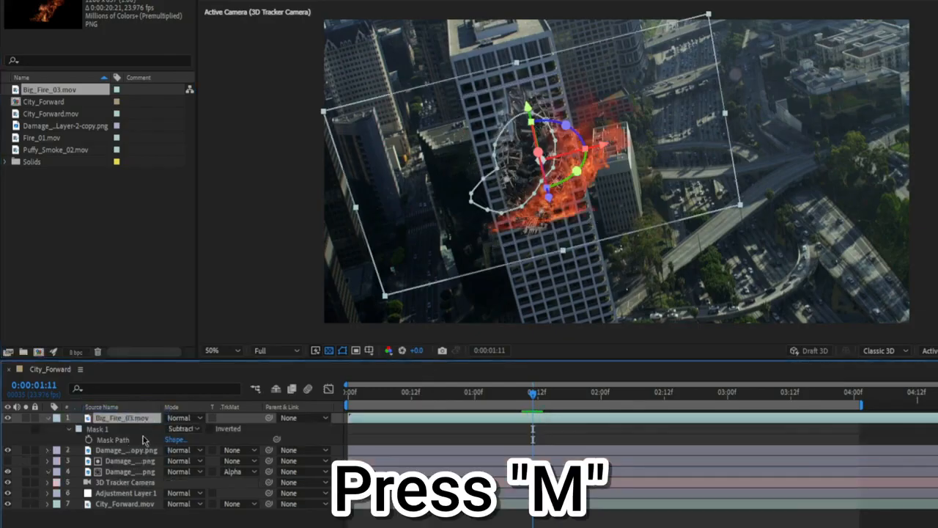
left_click(144, 434)
key("Delete")
Step: Scale the Big_Fire_03.mov layer to 202.2, 243.1, 243.1 % and draw a closed rounded mask around the flames
key("s")
left_click_drag(183, 428, 232, 429)
left_click(278, 32)
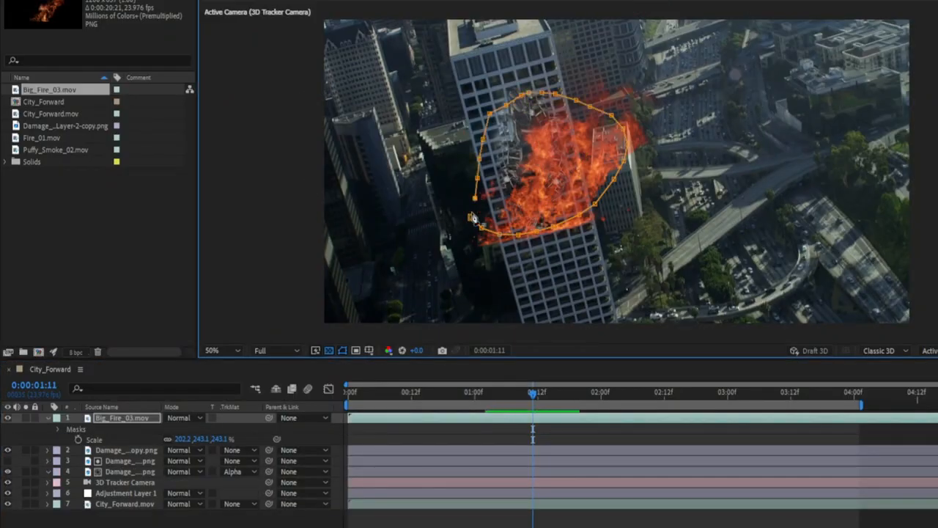
left_click(473, 218)
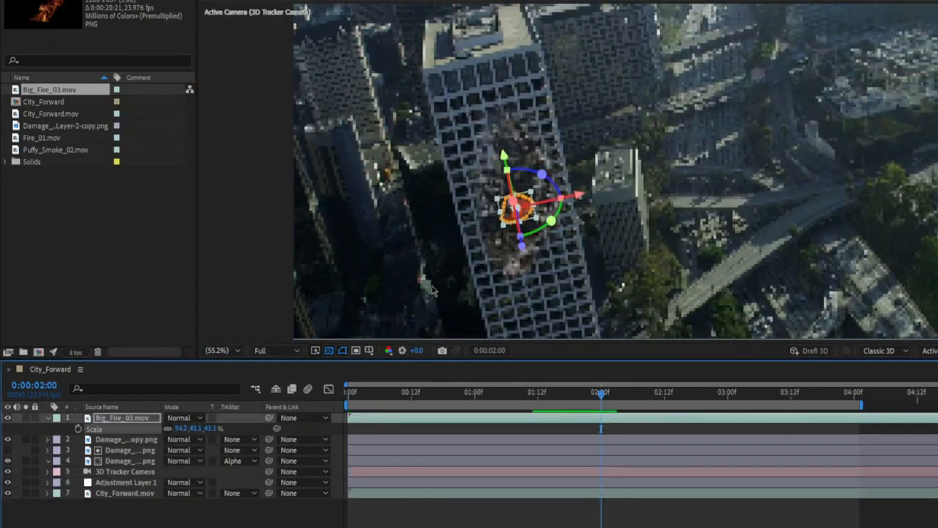
Step: Reposition the Big_Fire_03.mov layer inside the damaged hole at 0:00:02:00 and scale it to 47.2, 56.7, 56.7 %
left_click_drag(504, 155, 498, 127)
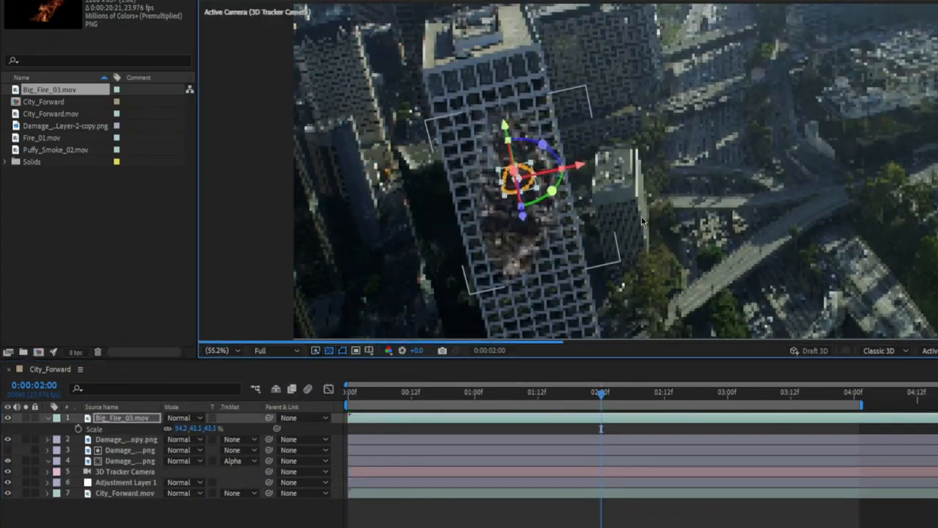
scroll(505, 176, "up", 1)
left_click_drag(476, 220, 501, 176)
left_click_drag(447, 144, 444, 100)
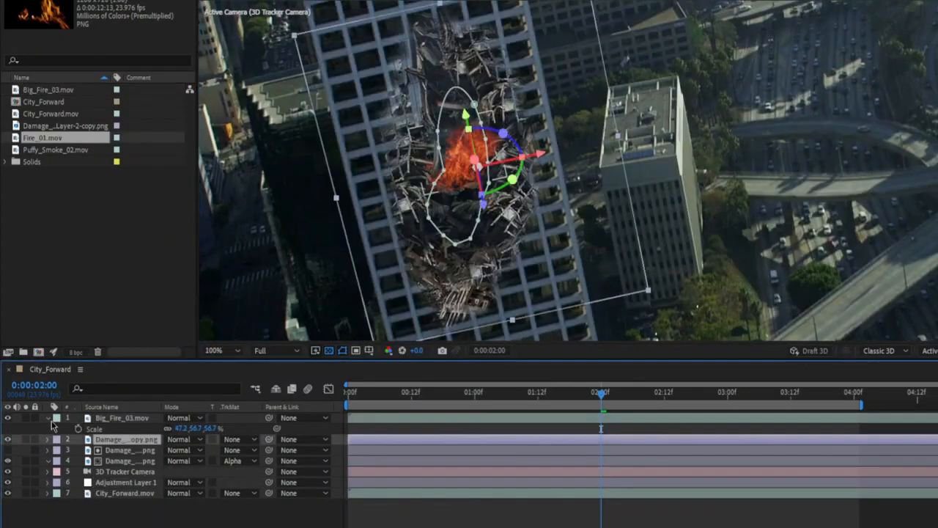
Step: Duplicate the top damage layer, move the copy above Big_Fire_03.mov and replace its source with Fire_01.mov
left_click(49, 428)
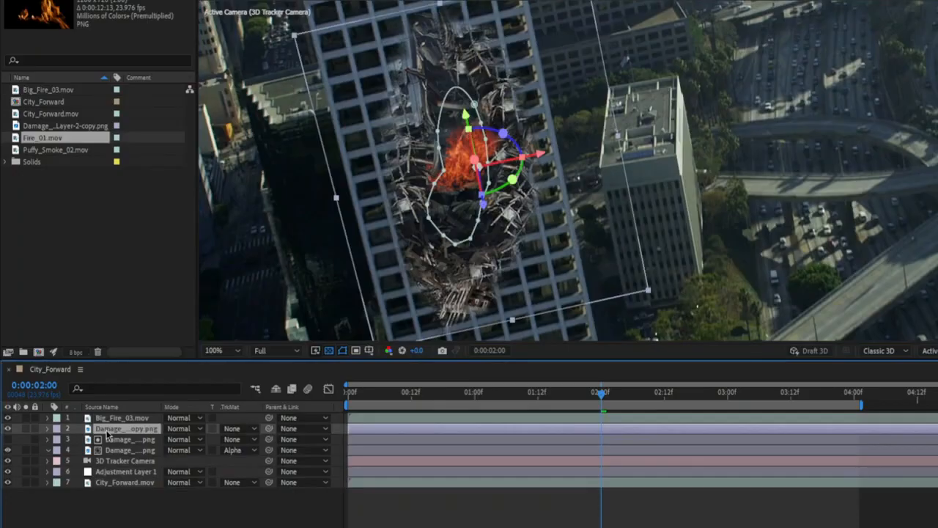
key("ctrl+d")
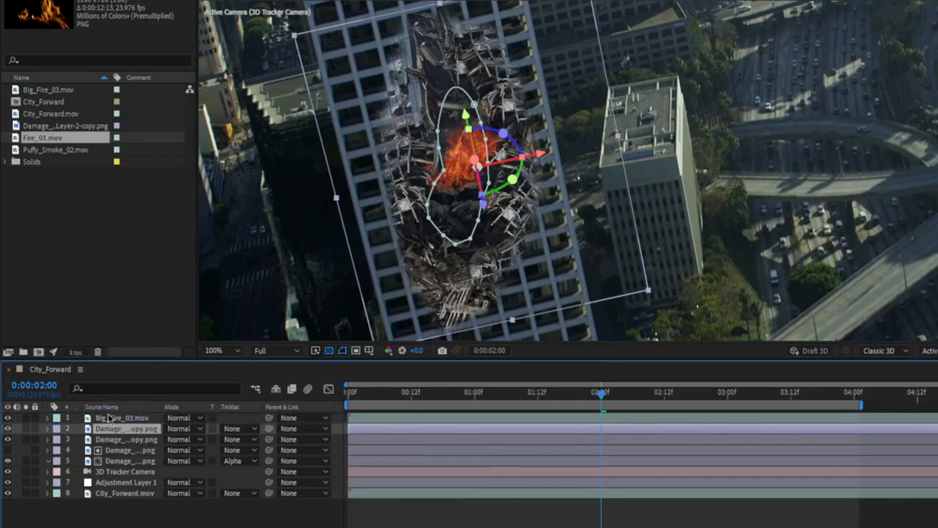
left_click_drag(108, 417, 109, 420)
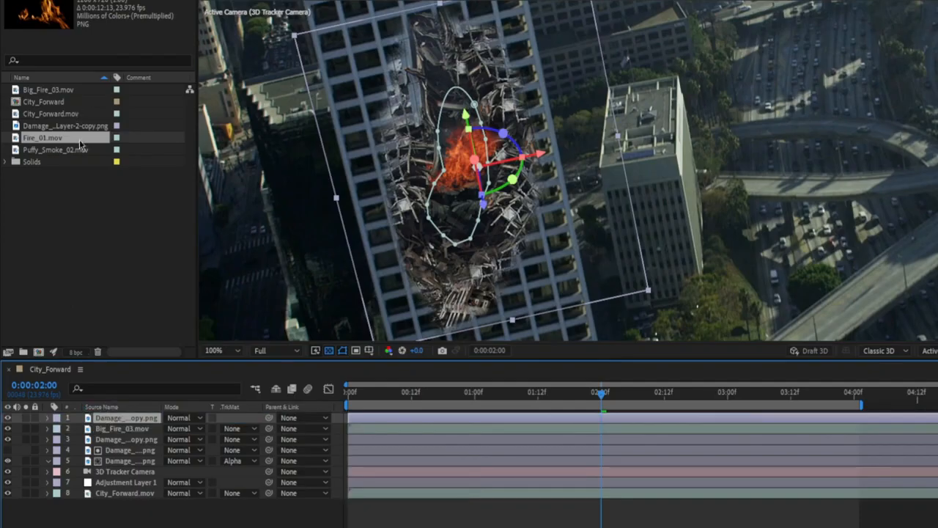
left_click_drag(79, 139, 105, 459)
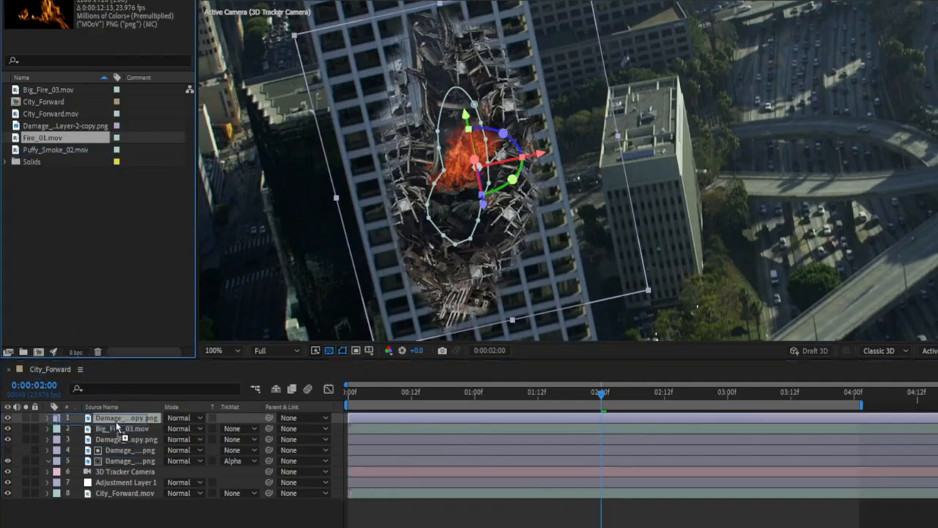
left_click_drag(119, 420, 121, 420)
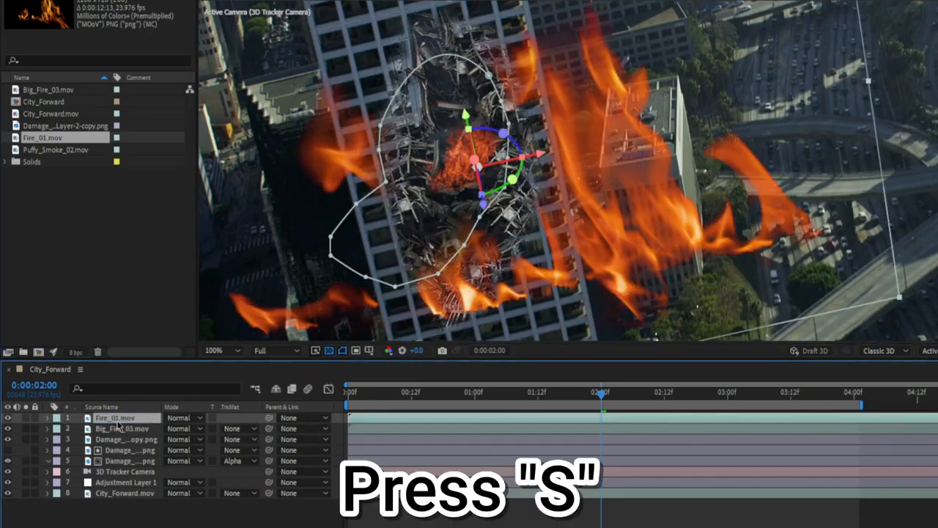
Step: Scale the Fire_01.mov layer to 48.2, 57.9, 57.9 % and delete the mask it inherited
key("s")
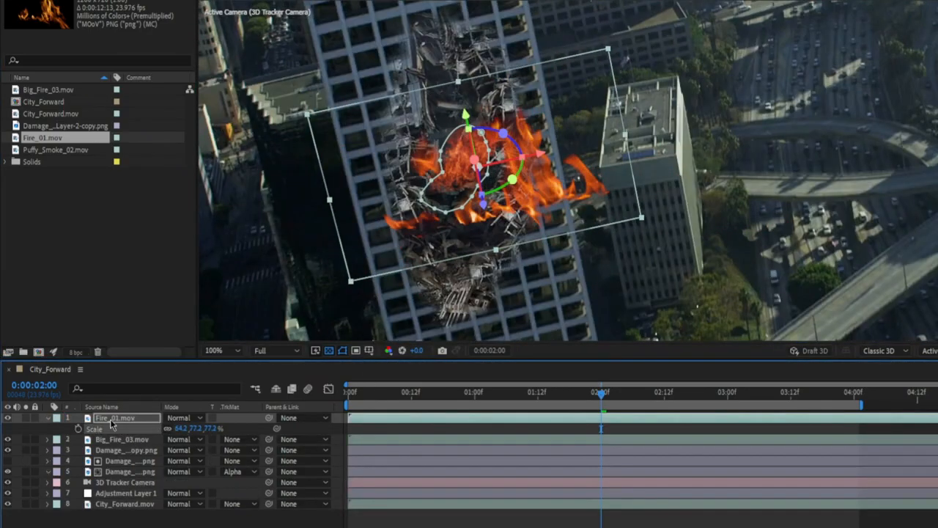
left_click(112, 419)
key("m")
left_click(105, 429)
key("Delete")
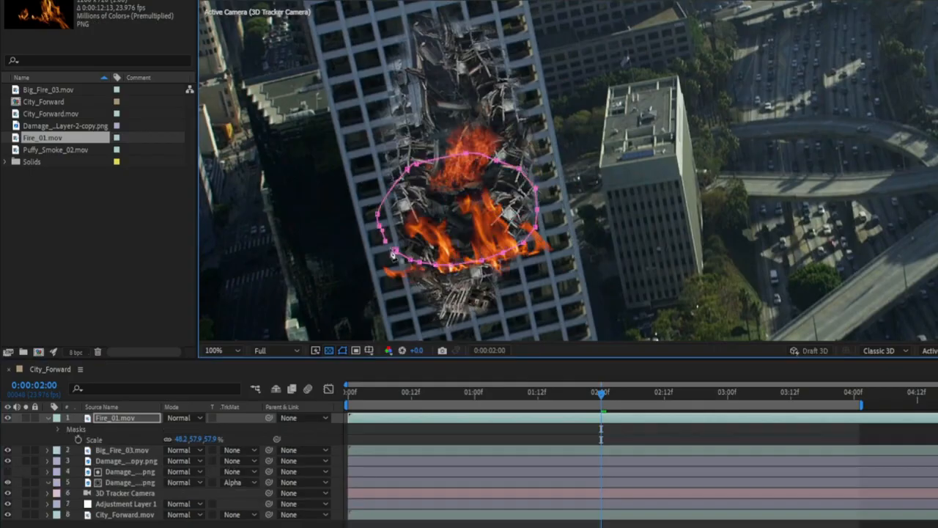
Step: Finish a closed rounded mask around the Fire_01.mov flames and feather it by 73 pixels
left_click(394, 252)
key("f")
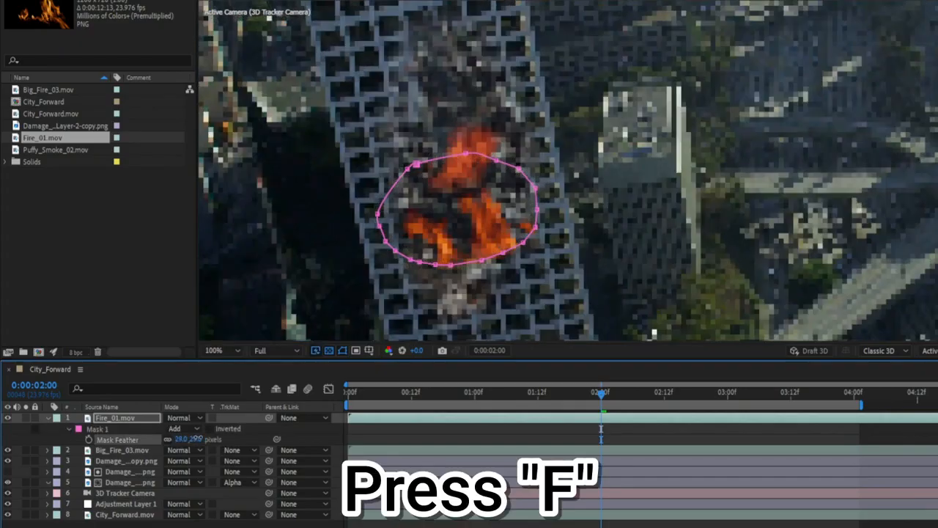
left_click_drag(182, 442, 217, 402)
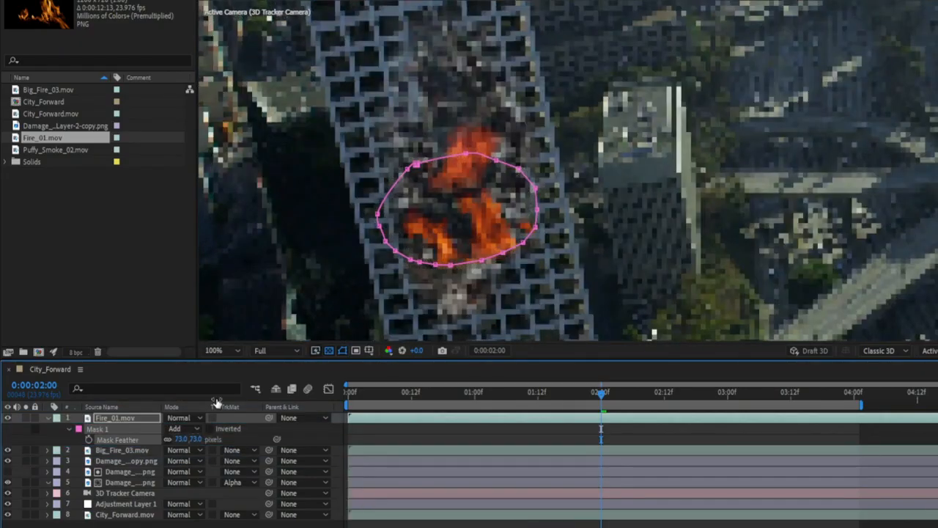
key("f")
Step: Reposition the Fire_01.mov layer inside the lower part of the damaged hole and scale it to 33.2, 39.9, 39.9 %
left_click(157, 417)
key("s")
left_click_drag(448, 182, 442, 157)
left_click_drag(512, 196, 506, 198)
left_click_drag(195, 428, 184, 428)
left_click(125, 493)
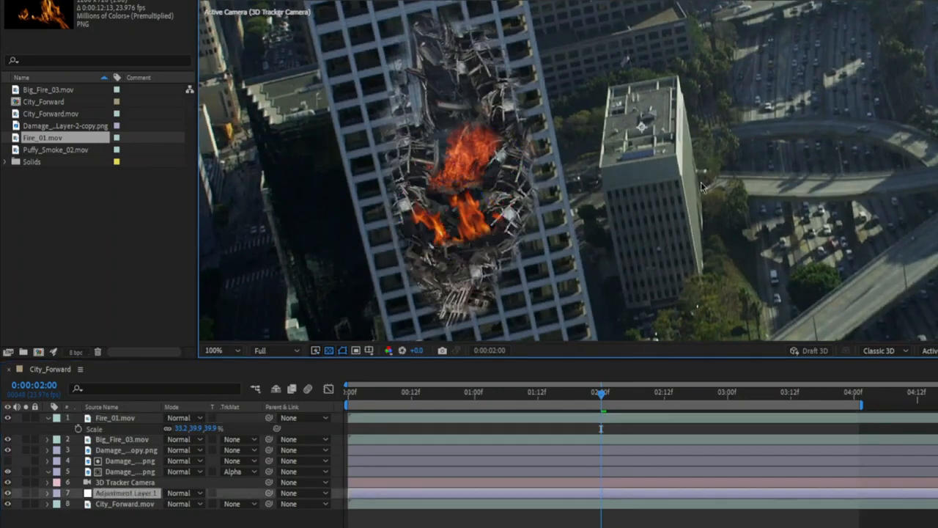
left_click(219, 350)
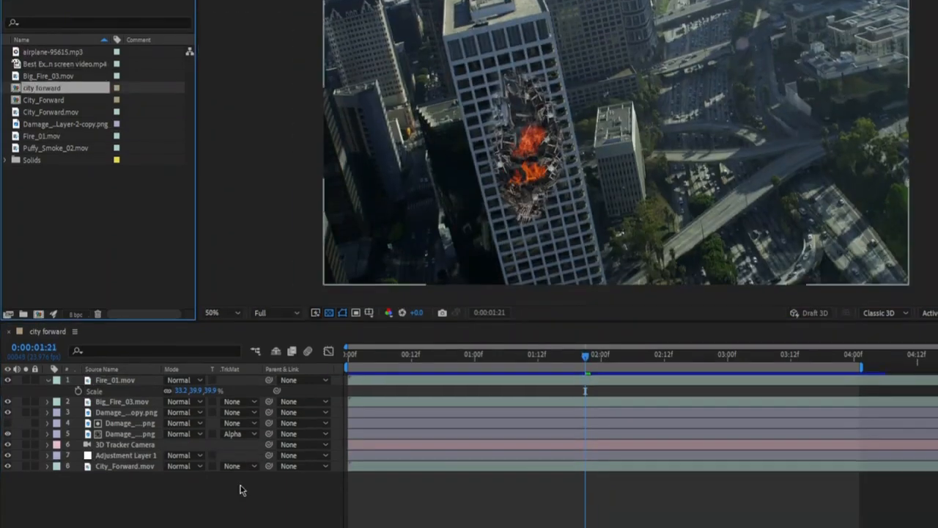
Step: Create a black solid above the other layers and apply the Video Copilot Element effect to it
right_click(243, 491)
mouse_move(279, 334)
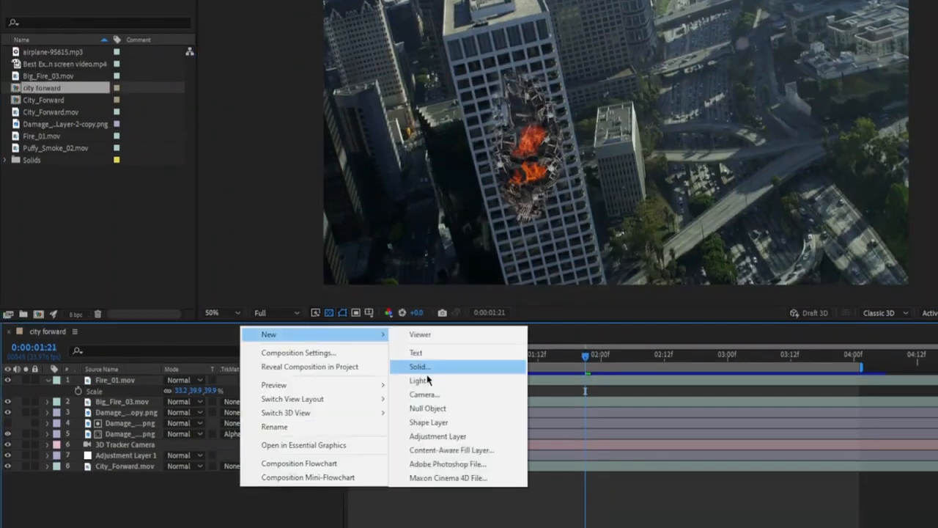
left_click(454, 370)
left_click(623, 329)
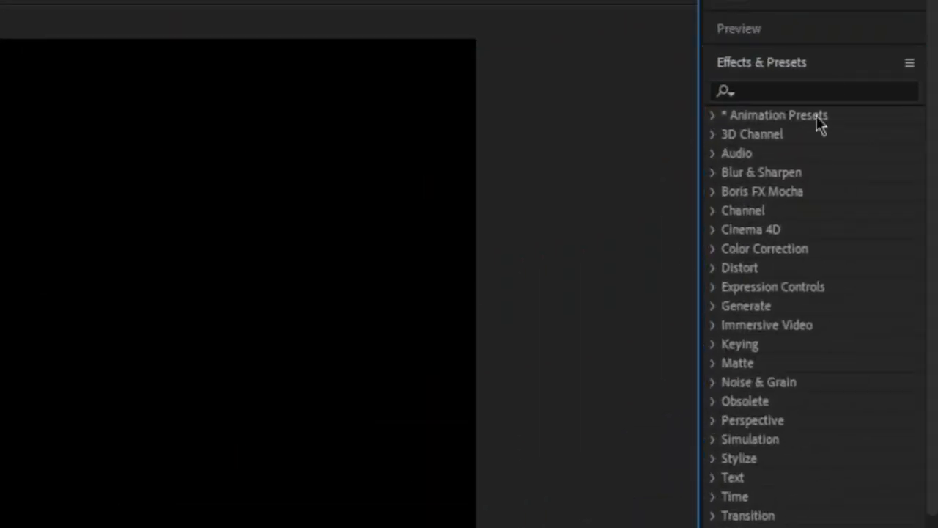
left_click(838, 89)
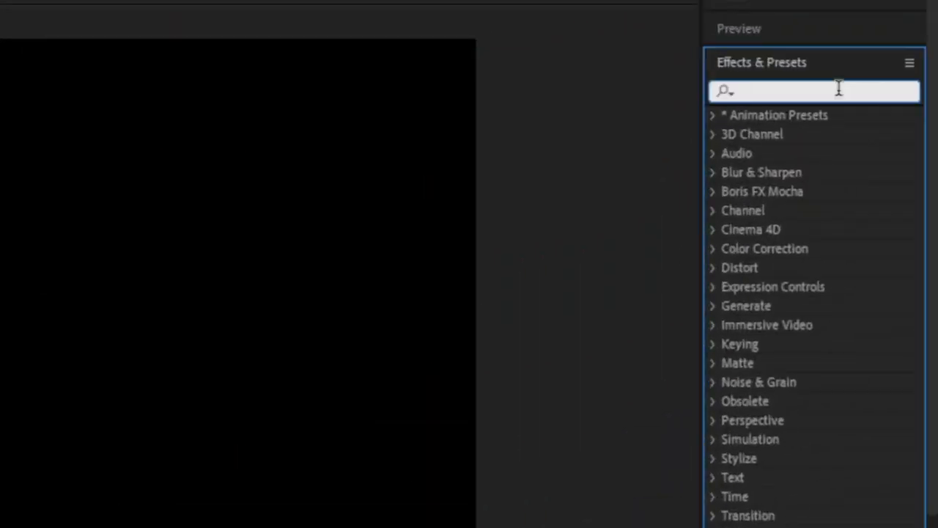
type("elem")
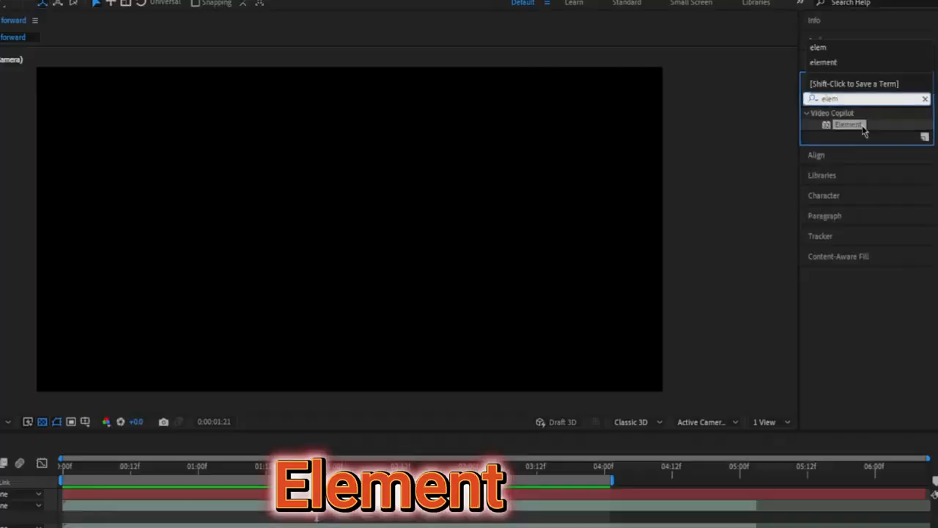
left_click_drag(803, 136, 471, 177)
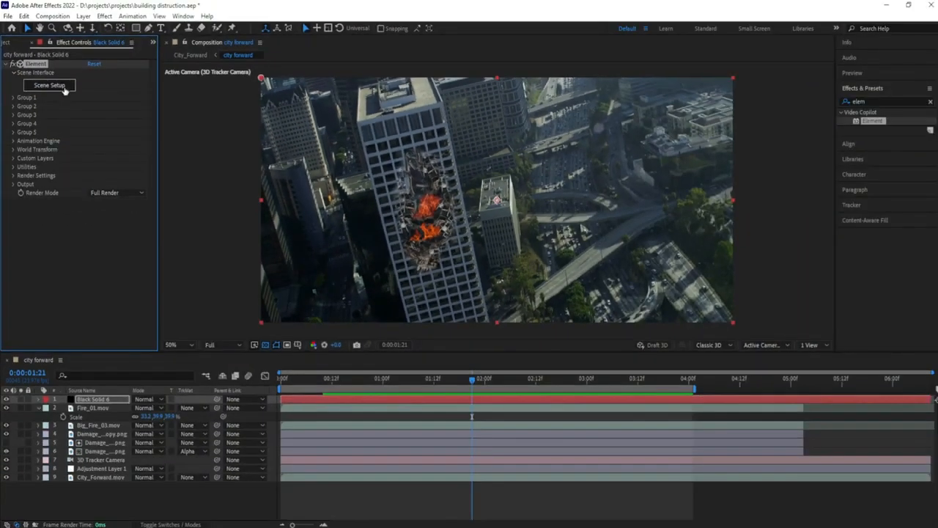
Step: Open Element's Scene Setup and add the airways model from Starter_Pack_Physical to the scene
left_click(49, 85)
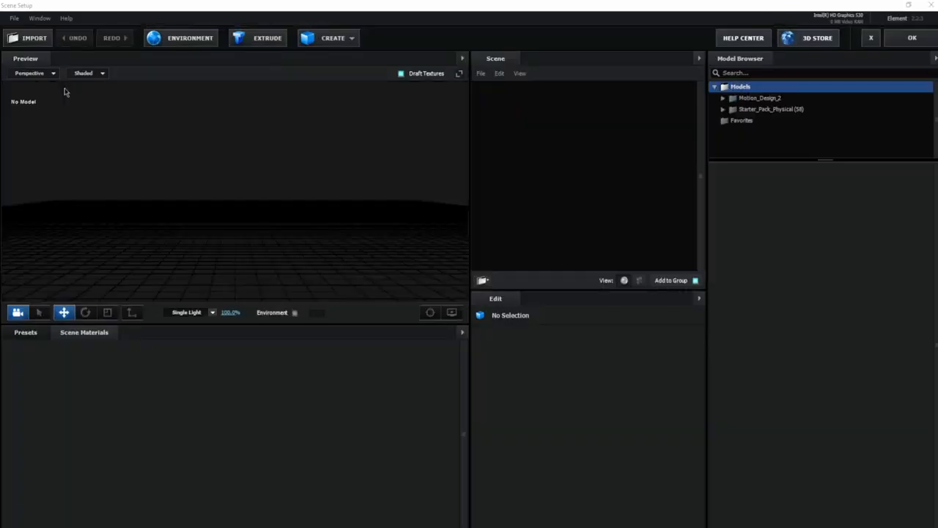
double_click(758, 109)
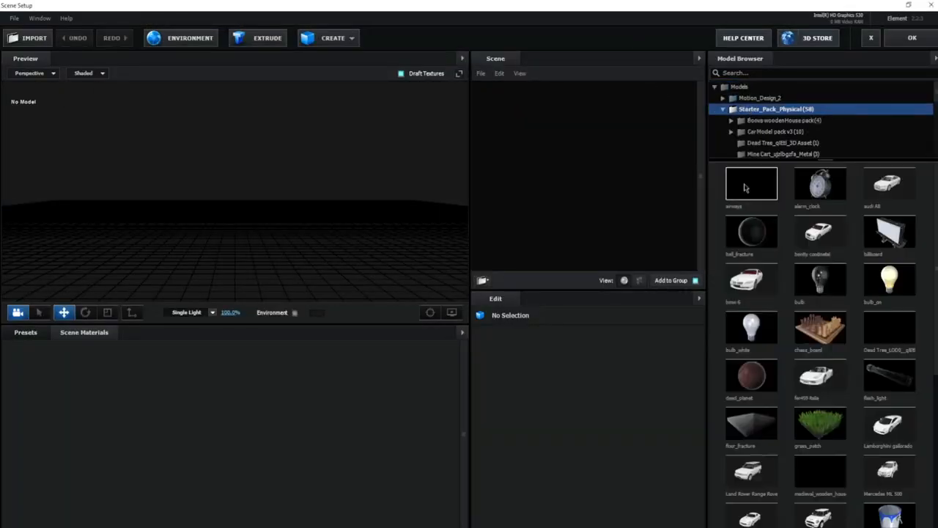
double_click(744, 189)
left_click(522, 368)
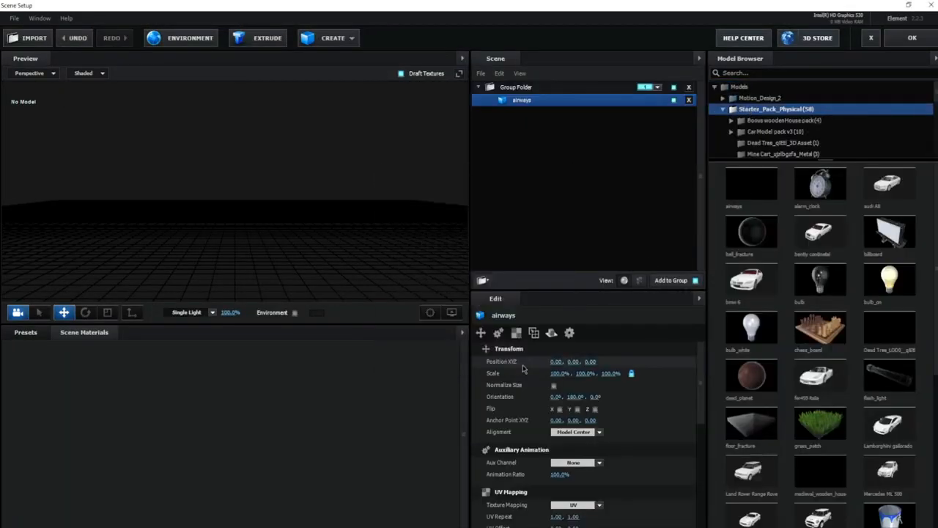
Step: Set the Scene Setup preview lighting to Basic
left_click(64, 313)
left_click(213, 313)
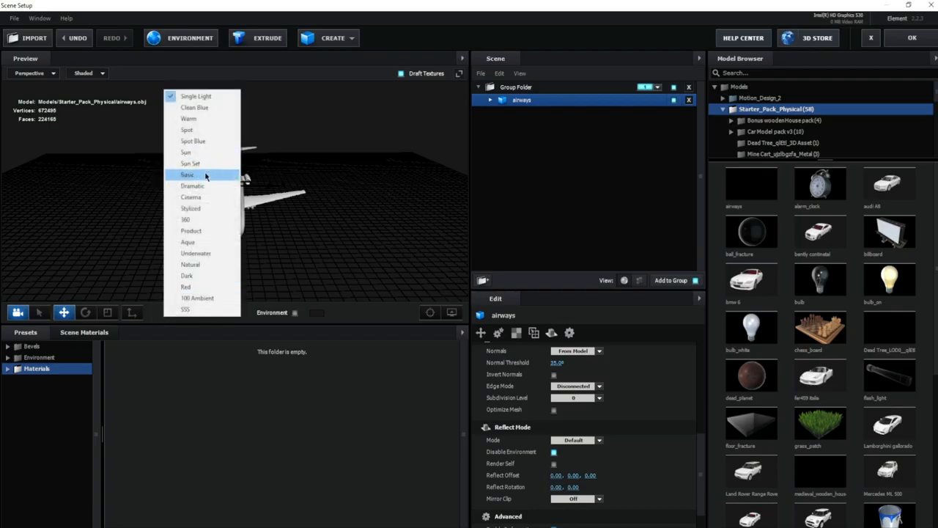
left_click(206, 175)
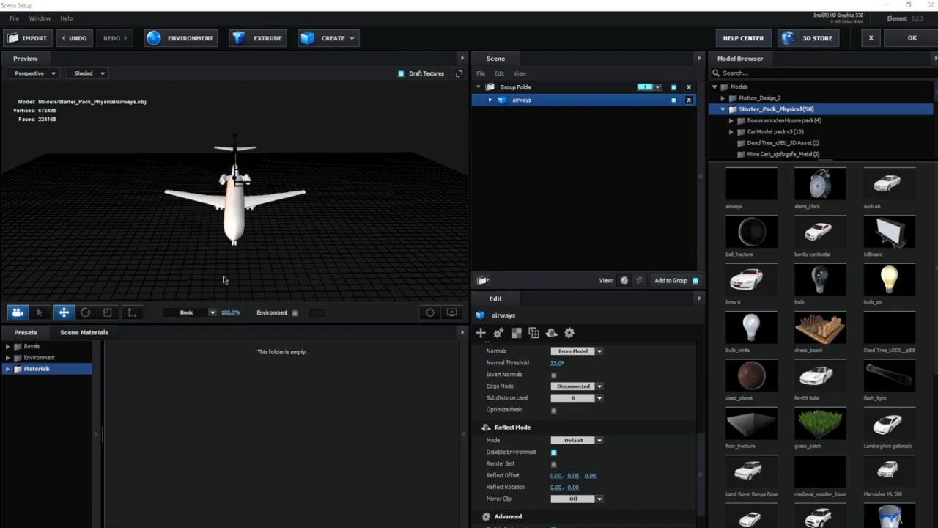
Step: Assign the Pro_Shaders_2 metal preset clean_metal_black_tiles to the airways model's 01___body material
left_click(490, 100)
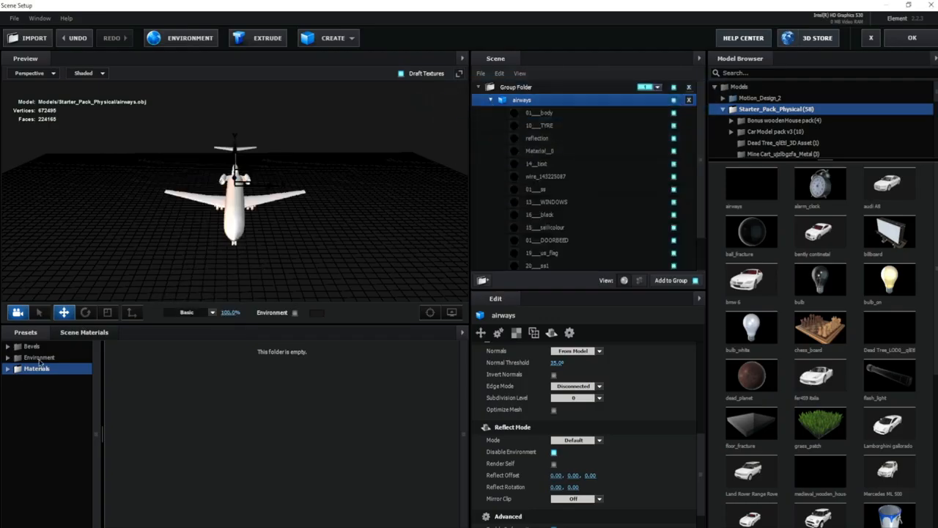
left_click(27, 380)
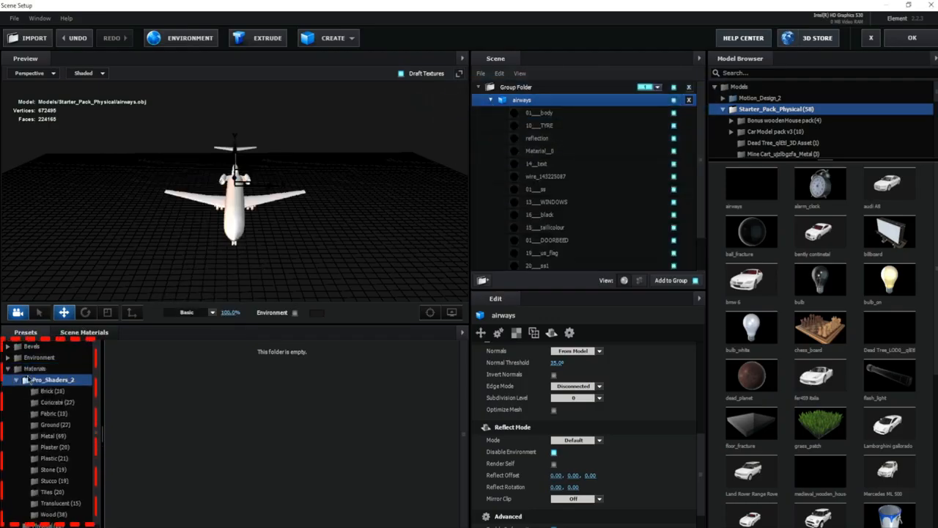
left_click(53, 436)
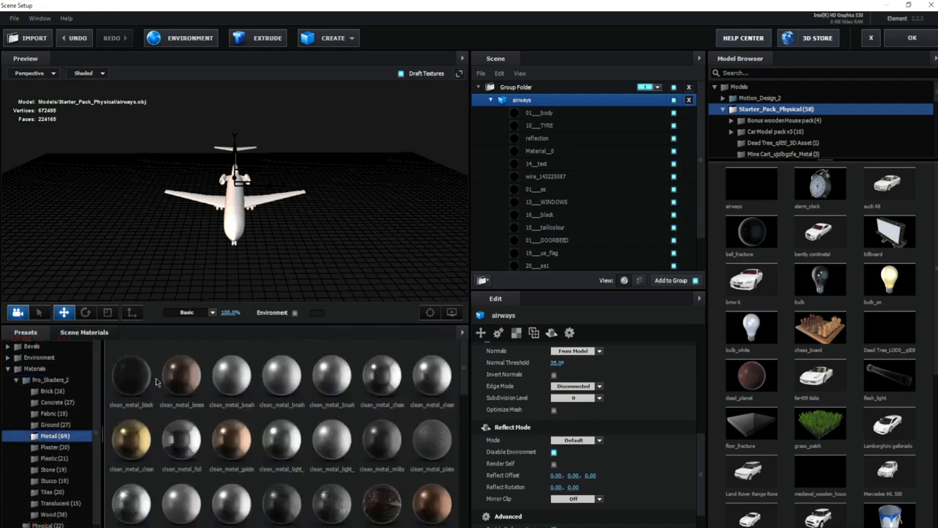
left_click(544, 114)
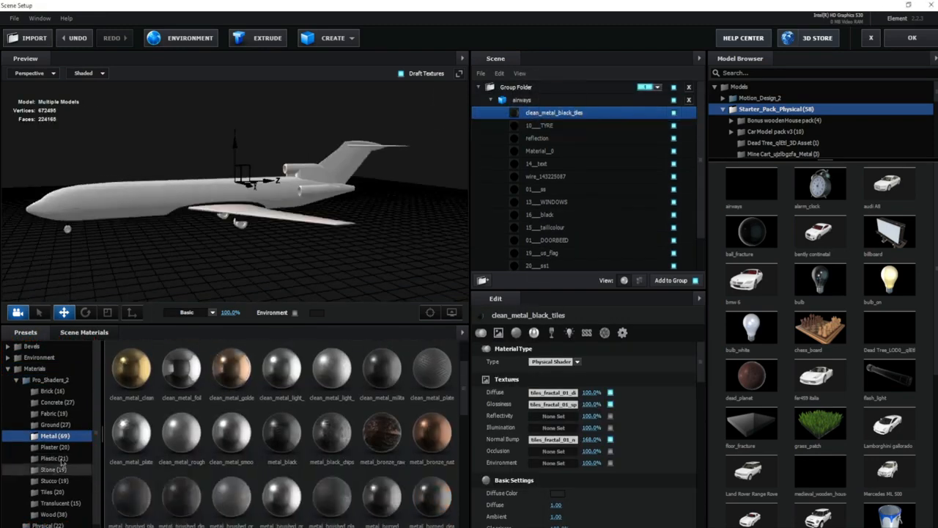
Step: Try metal presets on the airways model's reflection and Material__0 materials and undo them
left_click_drag(181, 373, 562, 141)
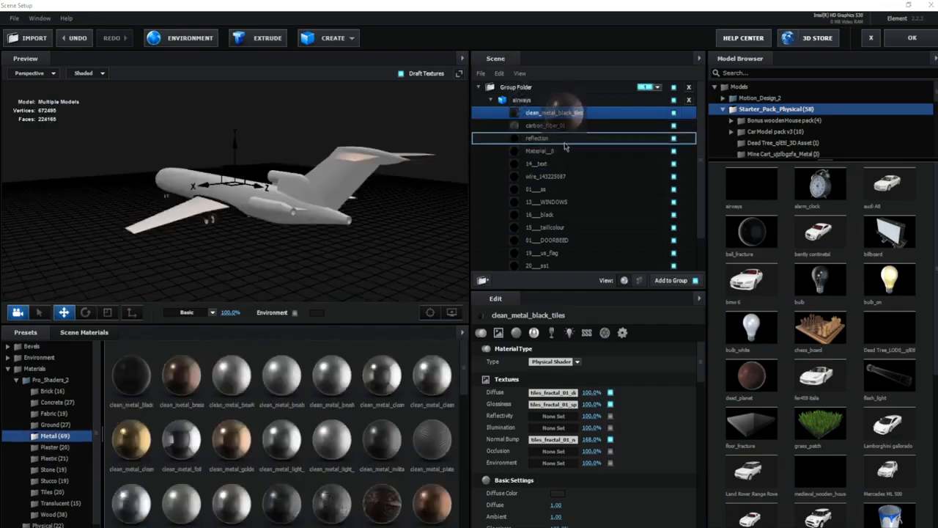
scroll(232, 379, "down", 2)
left_click_drag(382, 432, 538, 151)
left_click_drag(330, 234, 408, 249)
left_click_drag(332, 368, 539, 152)
left_click_drag(249, 242, 360, 242)
key("ctrl+z")
key("ctrl+z")
key("ctrl+z")
Step: Assign metal_bronze_raw to the 14___text material, and try it on wire_143225087 before undoing that trial
left_click_drag(382, 432, 555, 164)
left_click_drag(293, 238, 334, 252)
scroll(375, 376, "down", 2)
left_click_drag(374, 376, 542, 180)
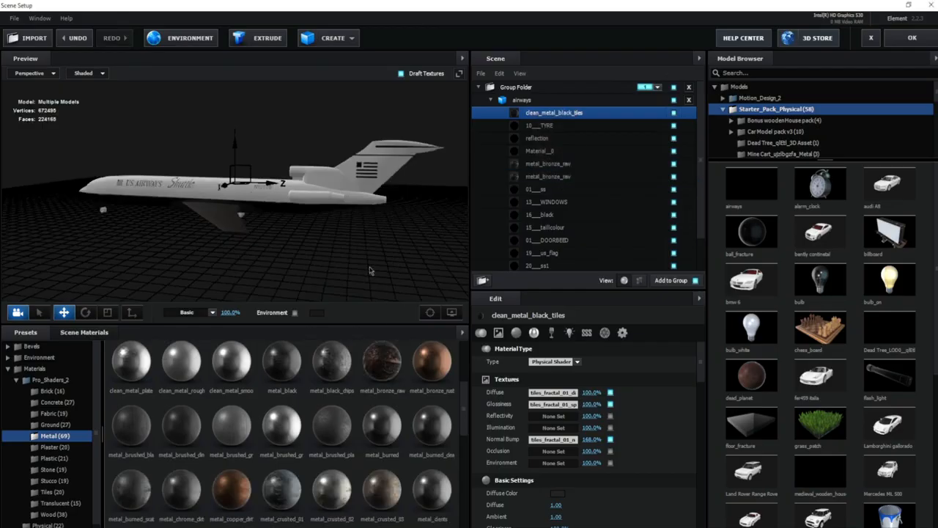
key("ctrl+z")
Step: Assign metal_copper_dirty to the 13___WINDOWS material and metal_painted to 01___DOORBEED
scroll(332, 426, "down", 2)
left_click_drag(231, 426, 548, 199)
left_click_drag(443, 225, 402, 235)
scroll(373, 440, "down", 2)
left_click_drag(382, 476, 536, 240)
scroll(374, 439, "down", 1)
left_click_drag(366, 227, 323, 268)
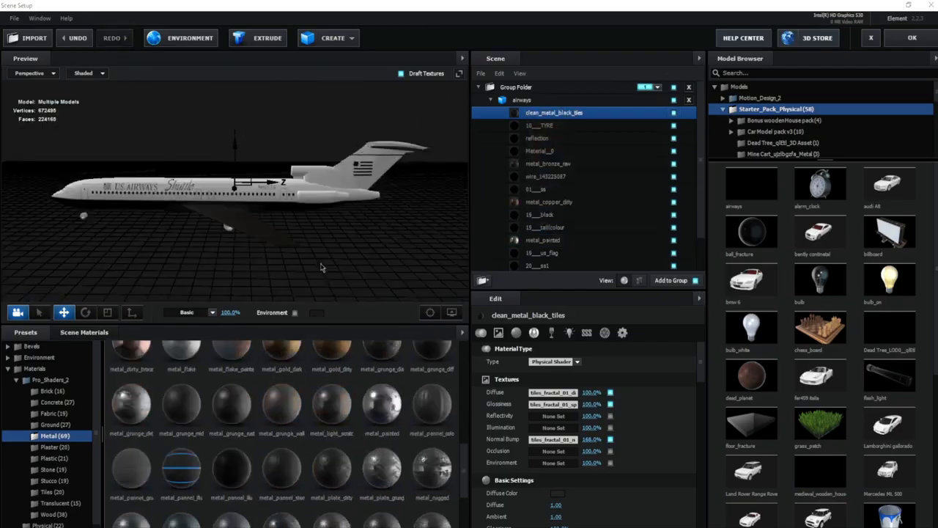
Step: Assign metal_grunge_diffused to the Material__0 material and the plastic preset carbon_fiber_02 to 10___TYRE
left_click(540, 125)
left_click_drag(432, 351, 555, 151)
left_click(55, 447)
left_click(56, 458)
left_click_drag(182, 376, 556, 126)
left_click_drag(352, 238, 293, 242)
Step: Assign the Glass preset from the Physical materials to the 01___cockpitglass material
scroll(555, 197, "down", 2)
scroll(181, 438, "down", 1)
left_click(55, 447)
left_click(56, 458)
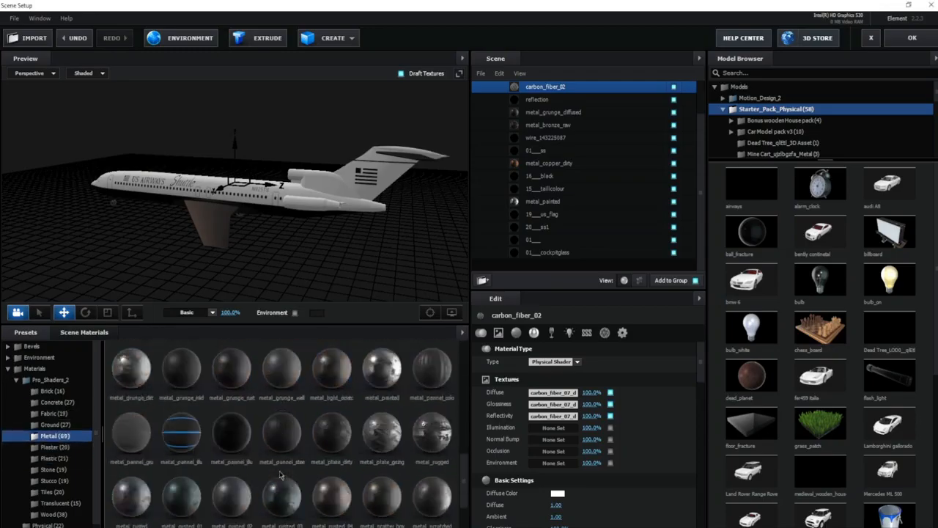
left_click(16, 380)
left_click(50, 391)
left_click_drag(431, 350, 563, 255)
mouse_move(117, 246)
left_mouse_down()
mouse_move(197, 266)
mouse_move(124, 253)
left_mouse_up()
Step: Try the Outline_Illumination and Bright_Light presets on the 01___ material above the cockpit glass
scroll(196, 266, "up", 2)
left_click(534, 239)
left_click_drag(381, 404, 542, 240)
left_click_drag(415, 272, 400, 277)
left_click_drag(281, 352, 549, 242)
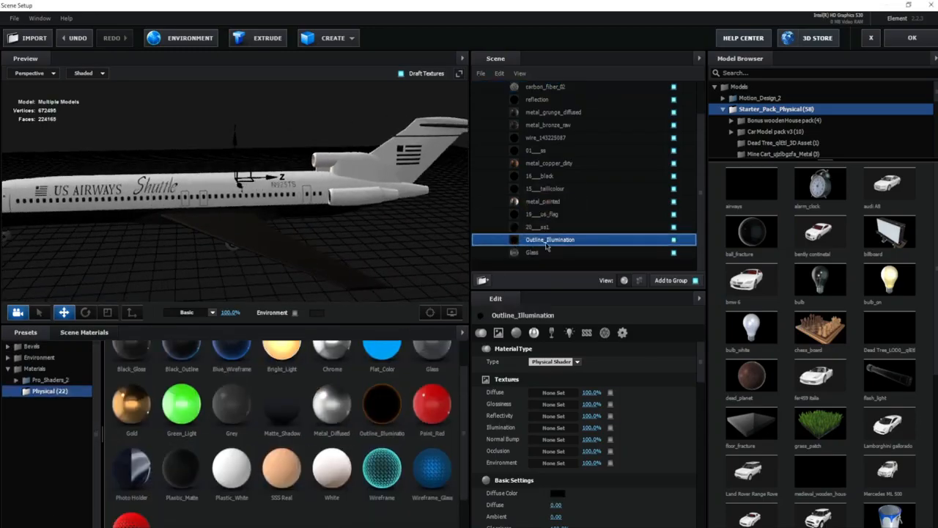
left_click_drag(293, 253, 352, 256)
Step: Assign the Gold preset to the 01___ material and Black_Outline to 20___ss1
scroll(220, 418, "up", 1)
left_click_drag(132, 439, 546, 240)
left_click_drag(344, 273, 238, 284)
left_click_drag(282, 375, 558, 229)
left_click_drag(234, 253, 279, 253)
left_click_drag(182, 376, 537, 228)
left_click_drag(367, 256, 396, 258)
Step: Assign a Translucent preset from Pro_Shaders_2 to the 19___us_flag material and accept the Scene Setup
double_click(49, 379)
left_click(52, 436)
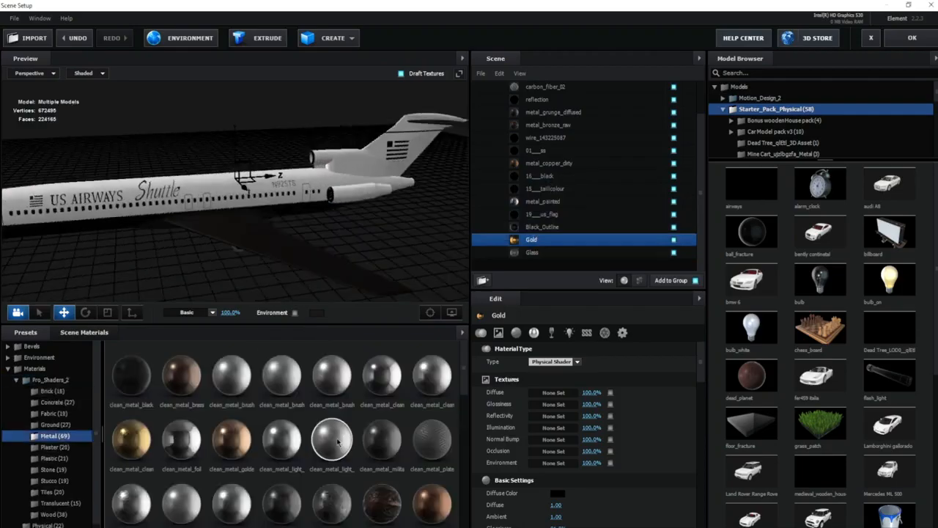
scroll(284, 440, "down", 3)
left_click(61, 503)
left_click_drag(131, 440, 558, 214)
left_click_drag(411, 278, 388, 274)
scroll(366, 271, "down", 3)
left_click(890, 38)
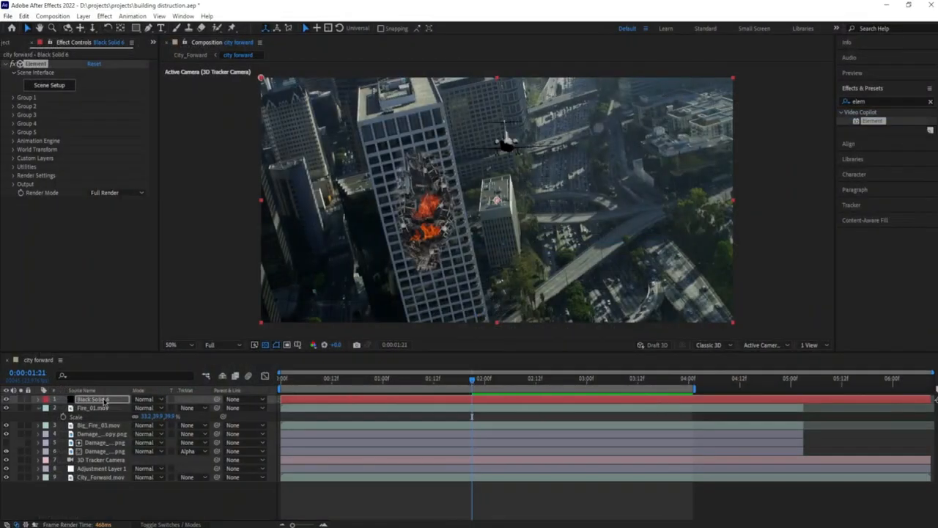
Step: Set the Particle Size of Element's Group 1 to 15.40 on the black solid
left_click(105, 400)
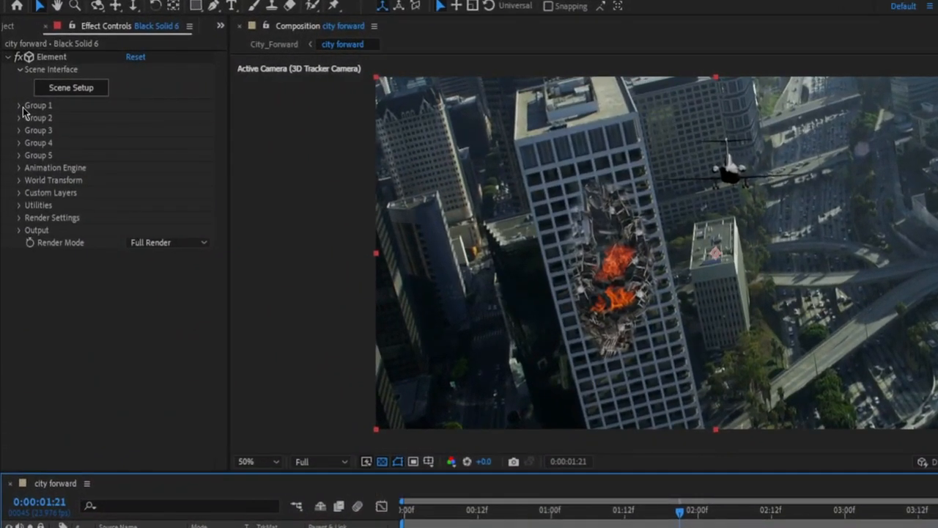
left_click(19, 105)
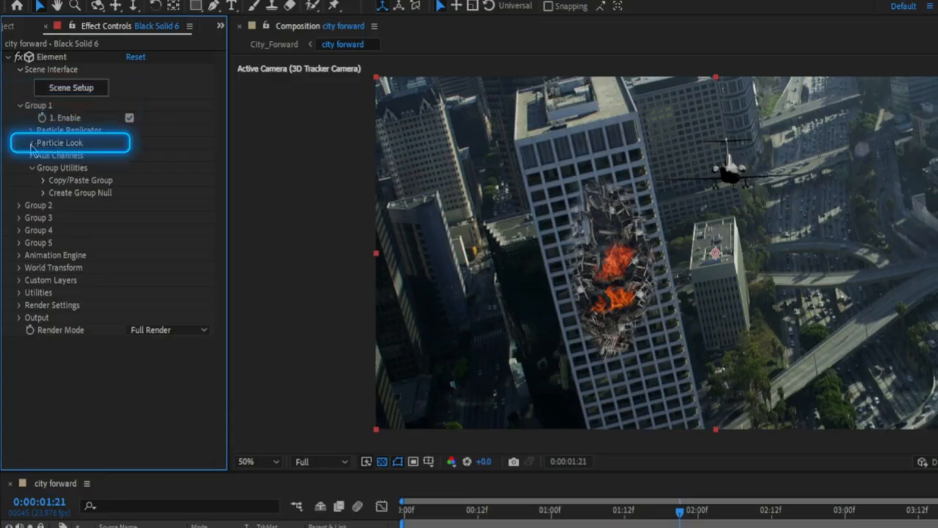
left_click(30, 143)
left_click_drag(135, 156, 174, 161)
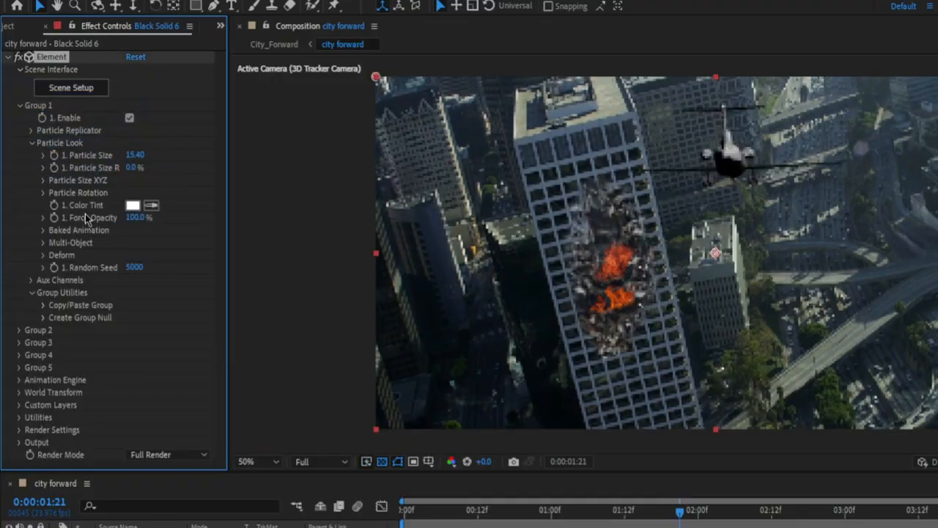
Step: Rotate the airliner with Group 1's Particle Rotation to X +7.0°, Y -12.0° and Z +20.0°
left_click(42, 193)
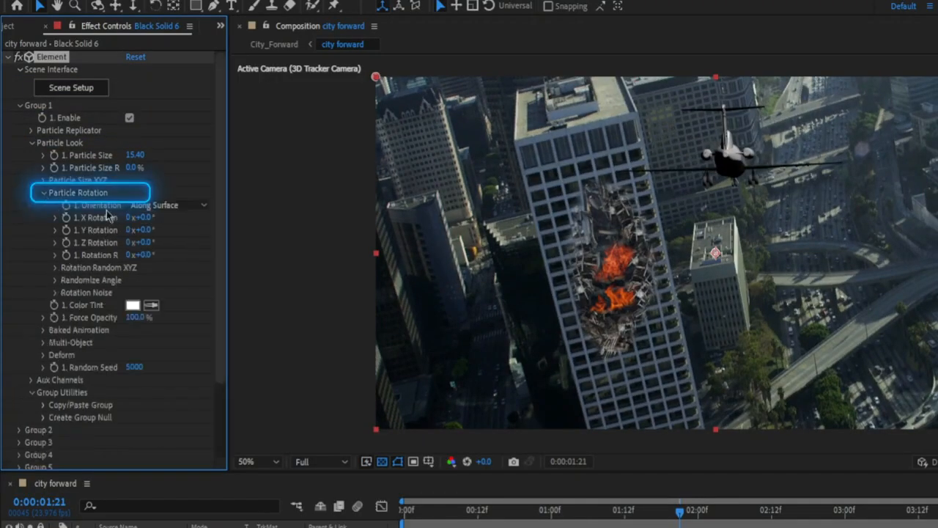
left_click_drag(145, 243, 178, 256)
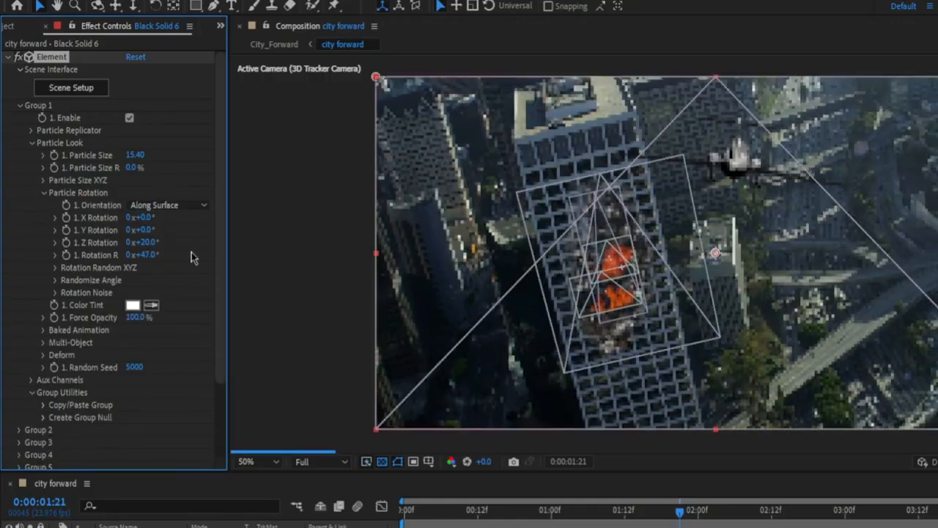
key("ctrl+z")
mouse_move(148, 218)
left_mouse_down()
mouse_move(138, 218)
mouse_move(176, 217)
mouse_move(154, 217)
mouse_move(141, 233)
left_mouse_up()
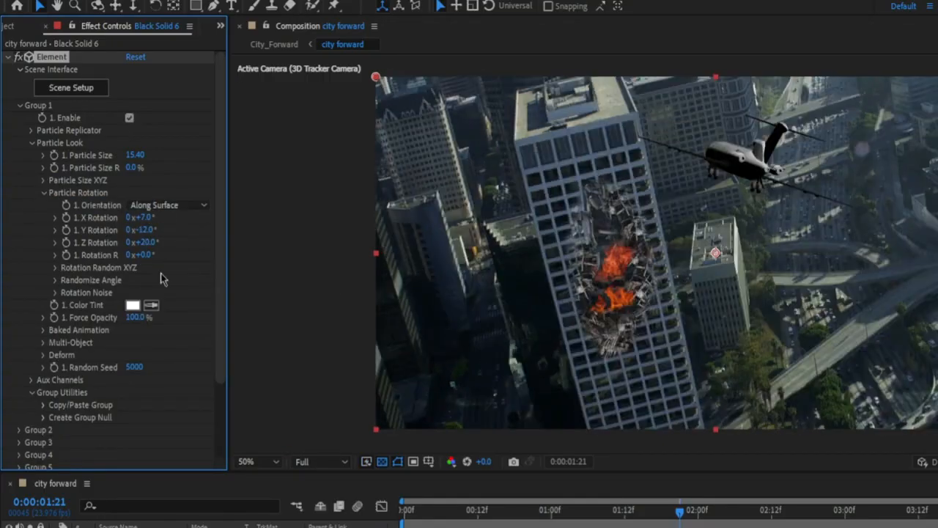
Step: Set Group 1's random Y rotation to 45.0°, undoing the trial Z value, and try an X Size of 1.3
left_click(55, 268)
left_click_drag(142, 279, 184, 305)
key("ctrl+z")
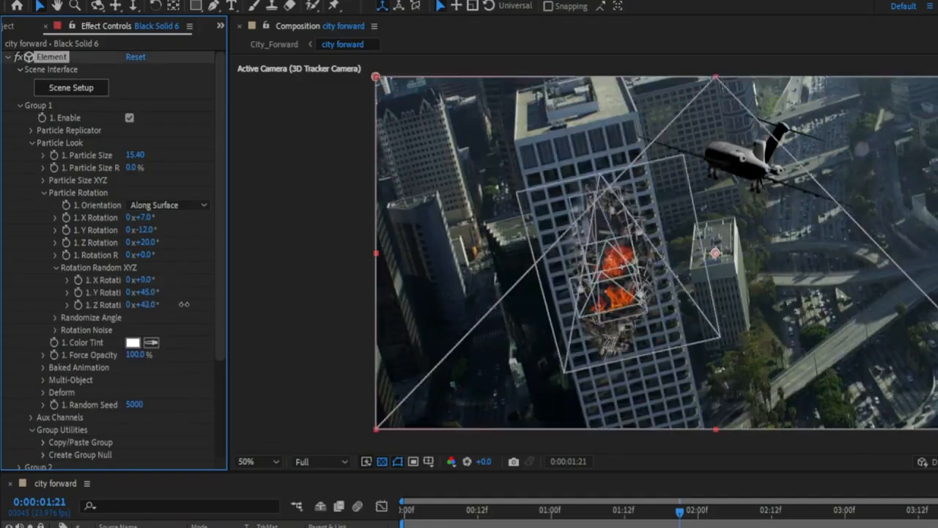
key("ctrl+z")
left_click(43, 180)
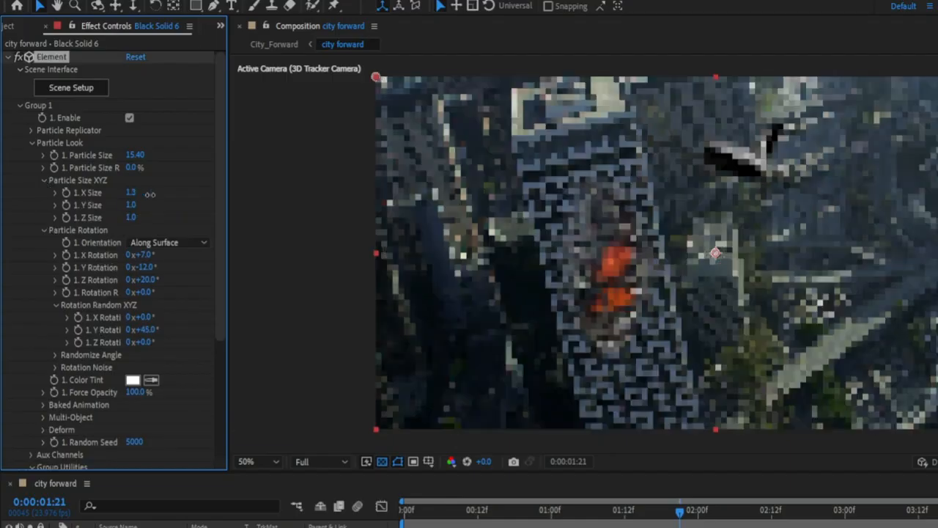
Step: Set the Particle Replicator's Position XY for Group 1 to 960.0, 951.0
left_click(31, 132)
left_click_drag(181, 168, 272, 164)
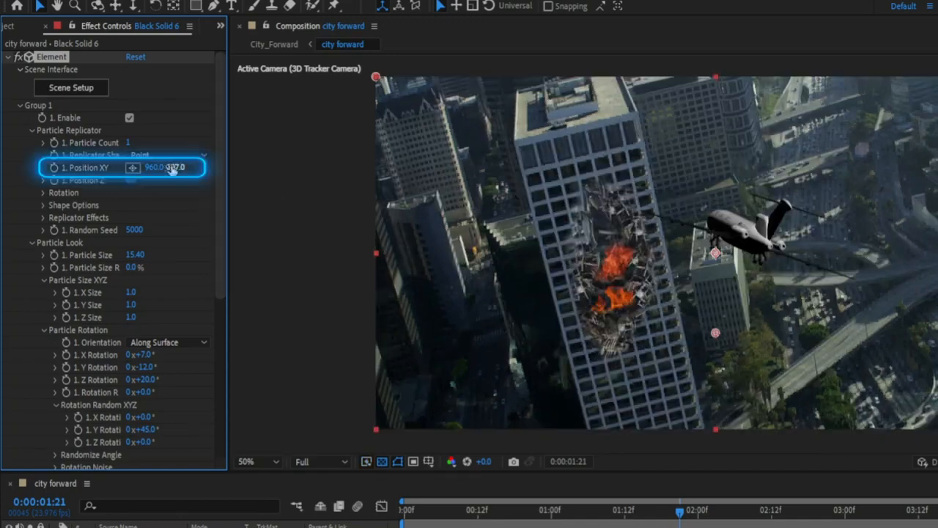
left_click_drag(175, 168, 231, 161)
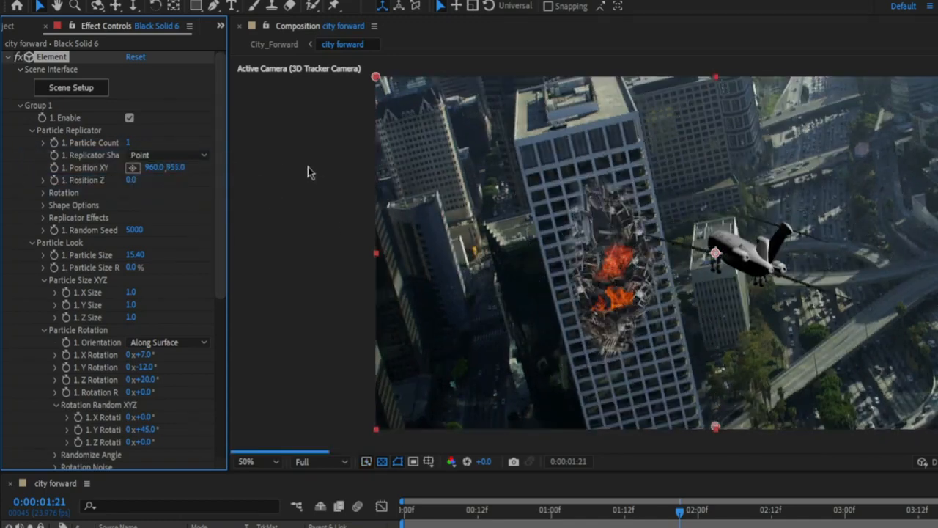
Step: Trim the two fire layers and three damage layers to start at 0:00:01:03, and trim Black Solid 6 to end there
key("comma")
scroll(698, 373, "up", 2)
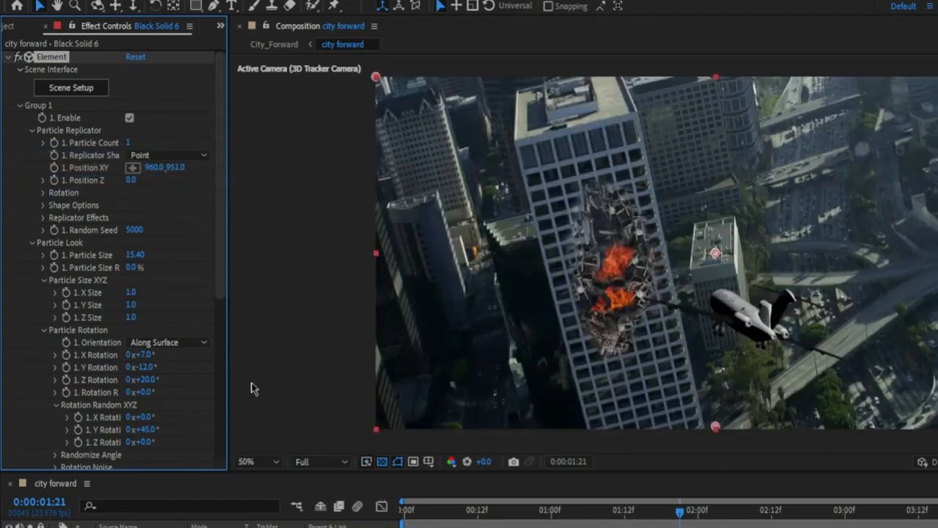
left_click(256, 461)
left_click(304, 204)
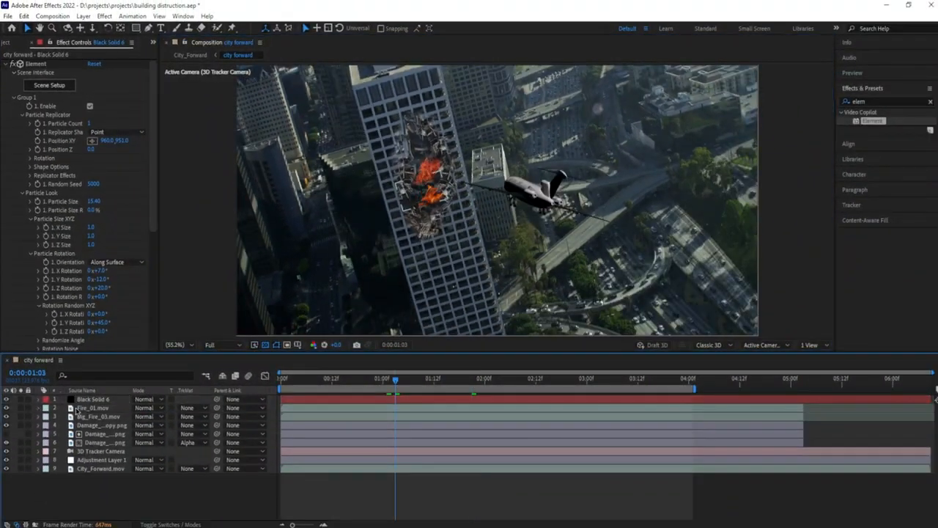
left_click(77, 408)
left_click(81, 417, "ctrl")
left_click(84, 425, "ctrl")
left_click(88, 434, "ctrl")
left_click(91, 442, "ctrl")
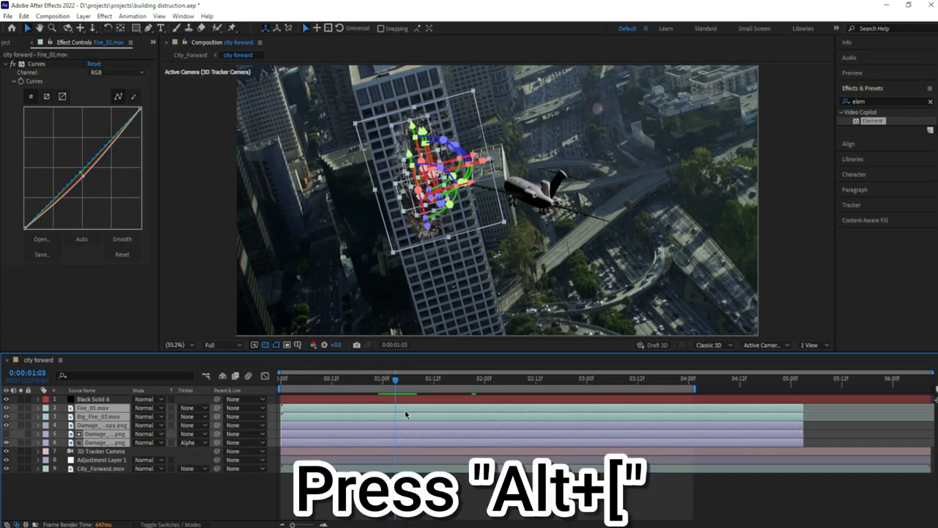
key("alt+bracketleft")
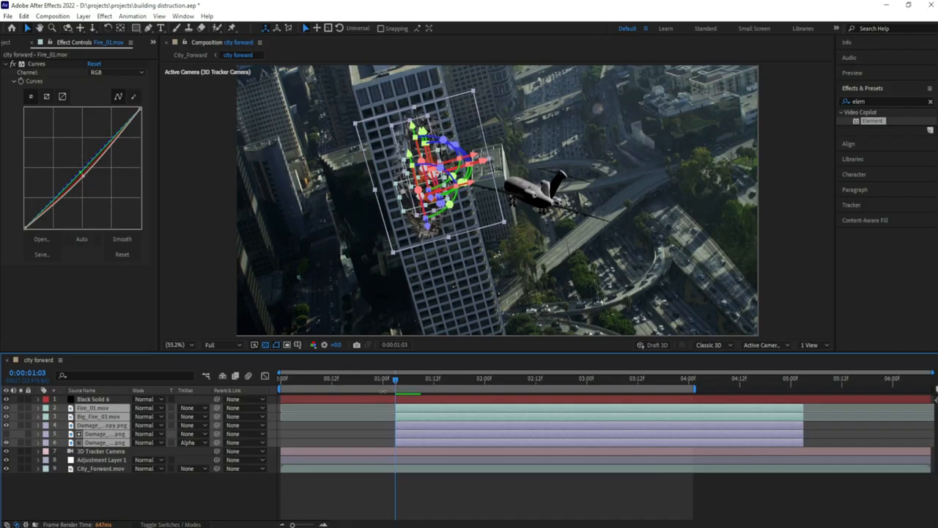
left_click(368, 402)
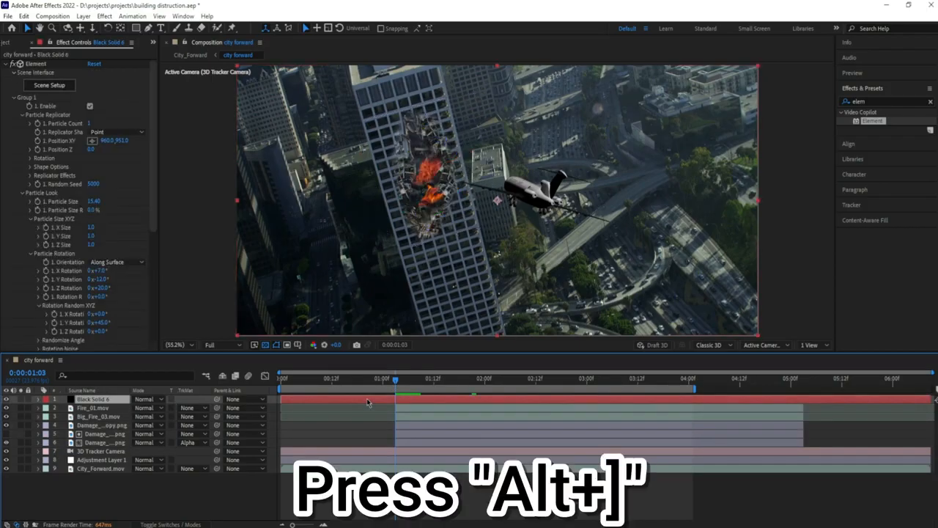
key("alt+bracketright")
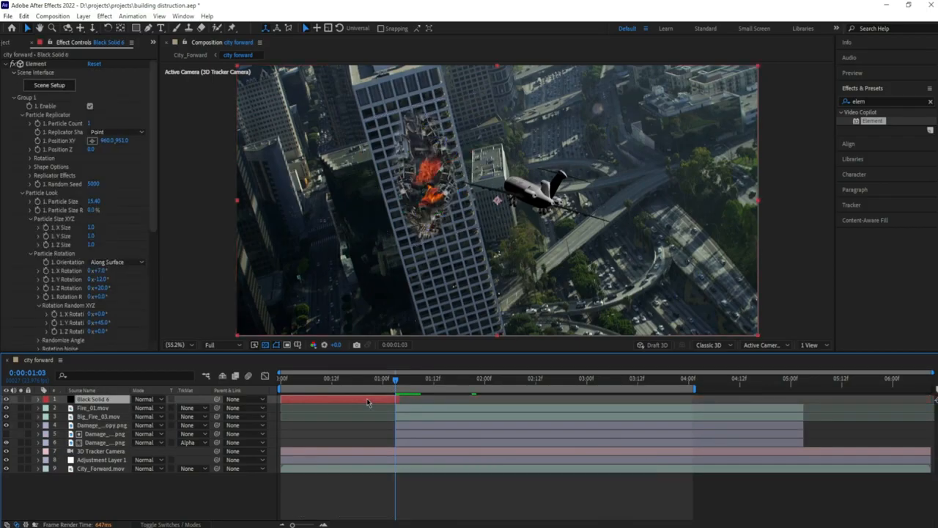
Step: Move Black Solid 6 off-frame to position 1948.0, 1460.0 at 0:00:00:00 and set a Position keyframe
key("comma")
key("comma")
key("comma")
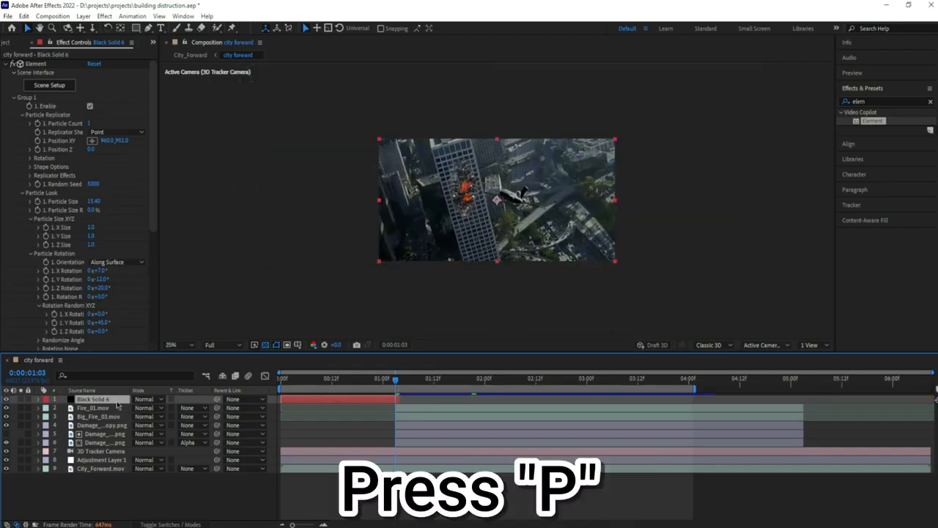
key("p")
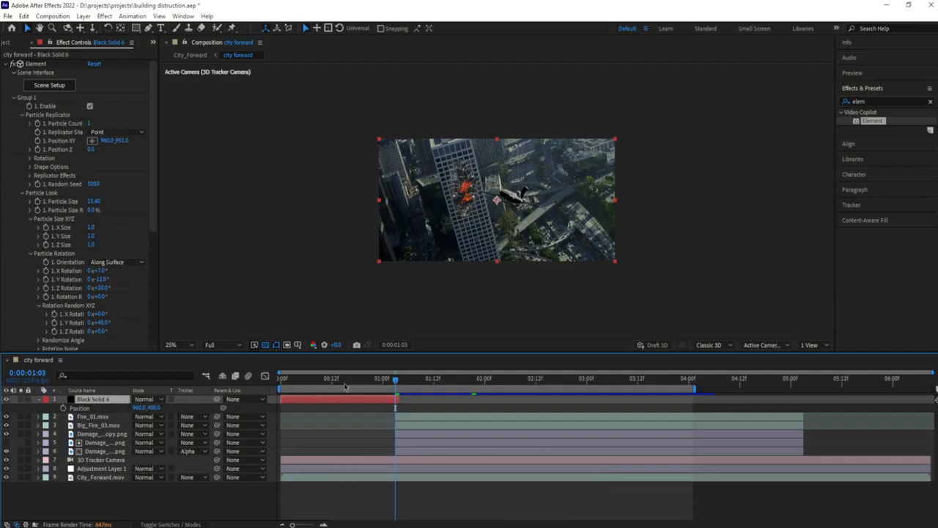
left_click_drag(337, 381, 260, 390)
left_click_drag(435, 207, 543, 324)
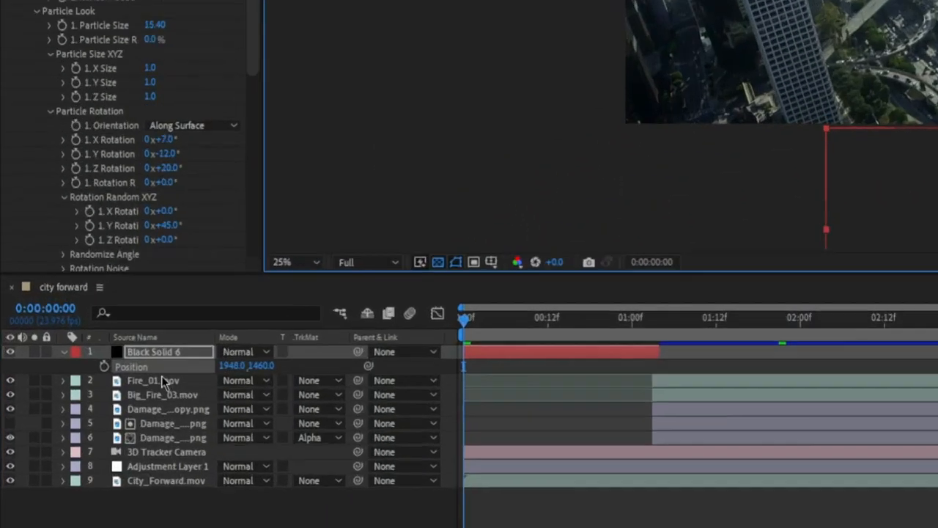
left_click(62, 407)
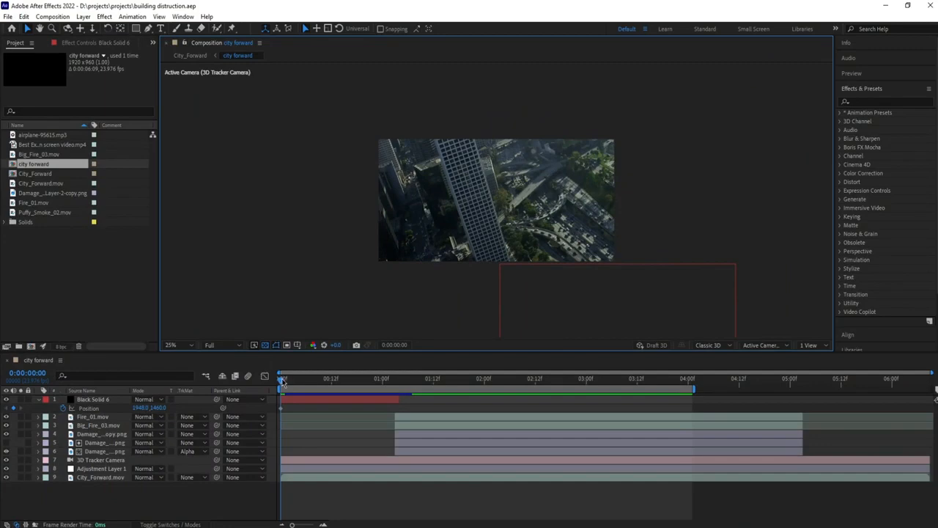
Step: Reposition the black solid at 0:00:01:02 so the airliner reaches the skyscraper's facade, adding a second Position keyframe
left_click_drag(282, 380, 390, 379)
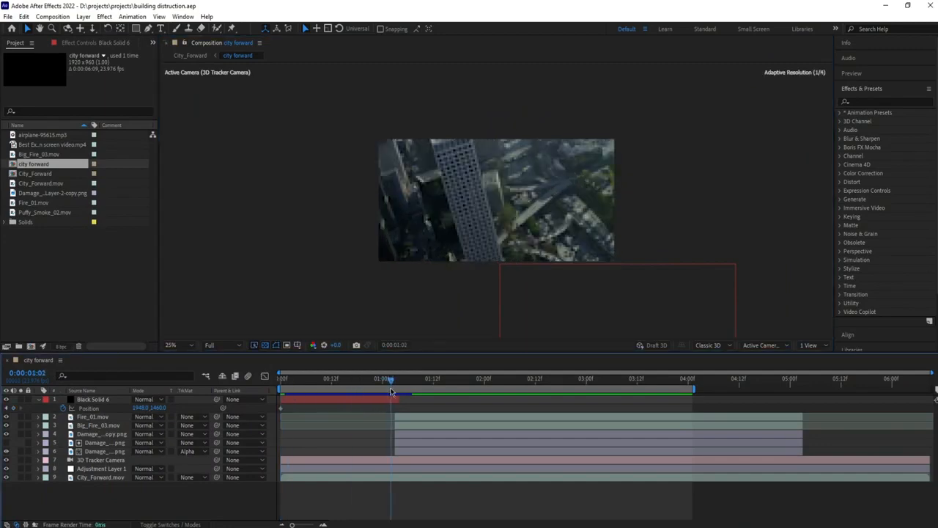
left_click_drag(562, 318, 461, 222)
scroll(460, 223, "up", 2)
left_click_drag(505, 248, 412, 207)
Step: Keyframe the black solid's Scale at 142.0% at 0:00:00:00 and reduce it near the end of the layer
left_click(83, 399)
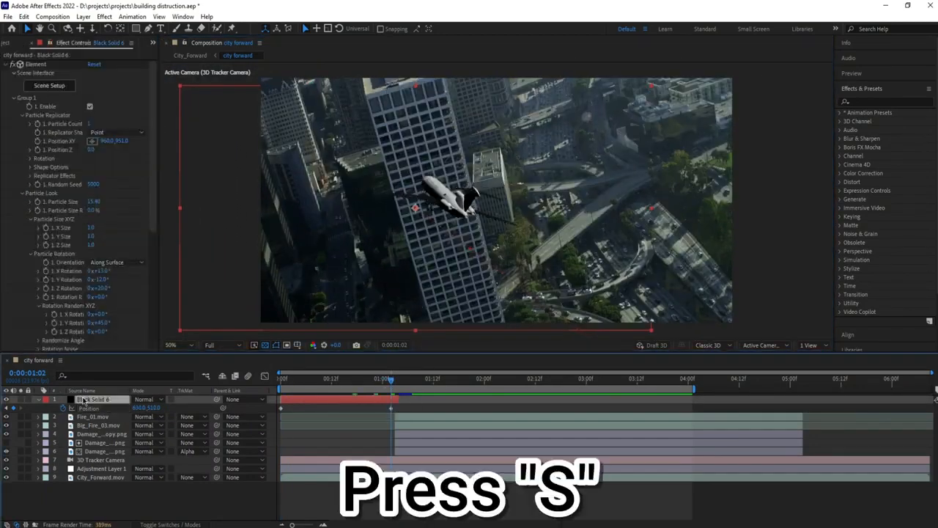
left_click(285, 383)
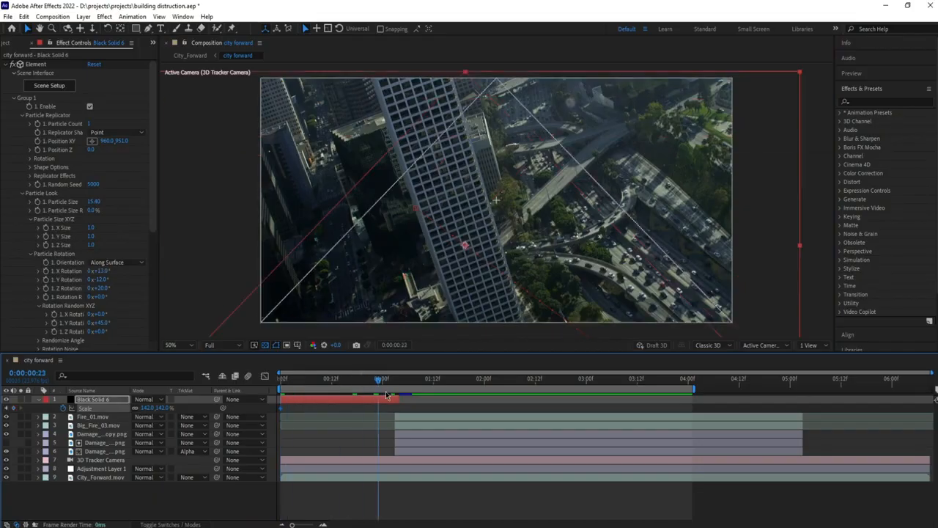
mouse_move(147, 408)
left_mouse_down()
mouse_move(119, 409)
mouse_move(140, 409)
left_mouse_up()
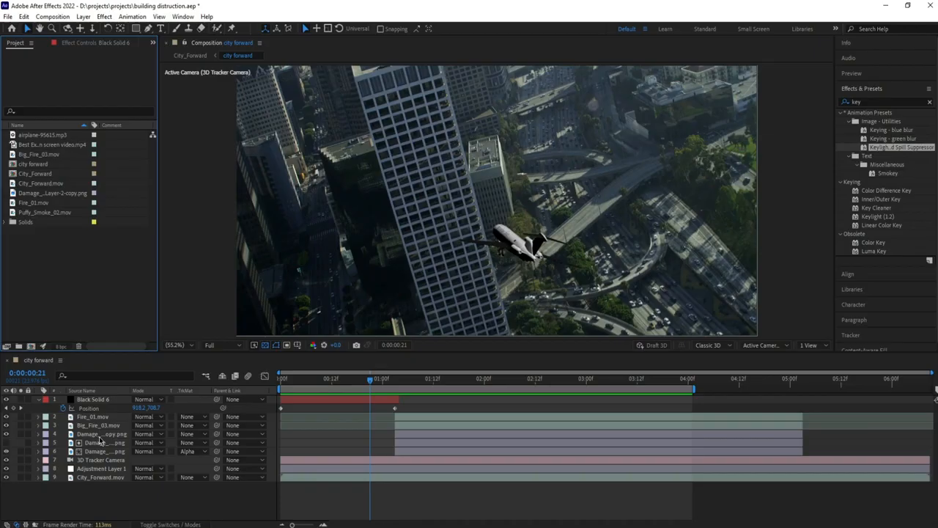
Step: Duplicate the Damage copy layer and place the duplicate above Black Solid 6 in the layer stack
left_click(101, 433)
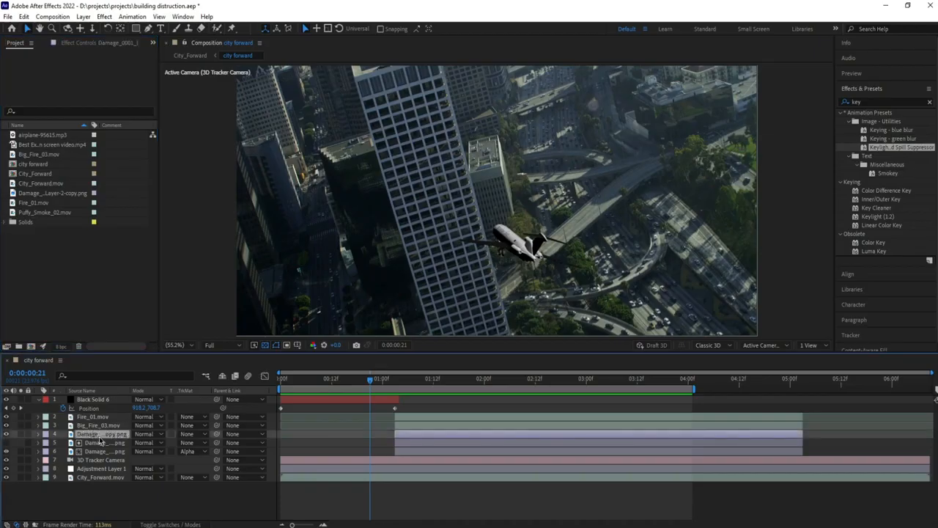
key("ctrl+d")
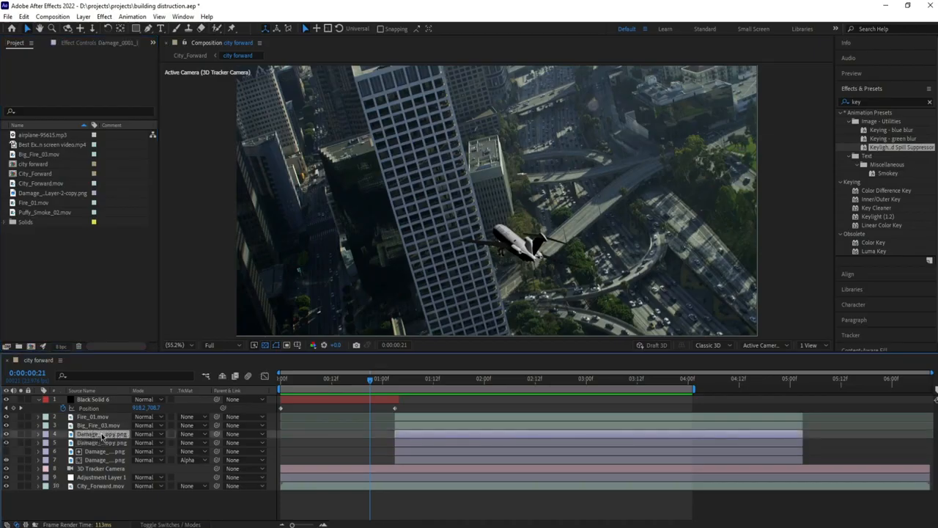
left_click_drag(102, 435, 104, 398)
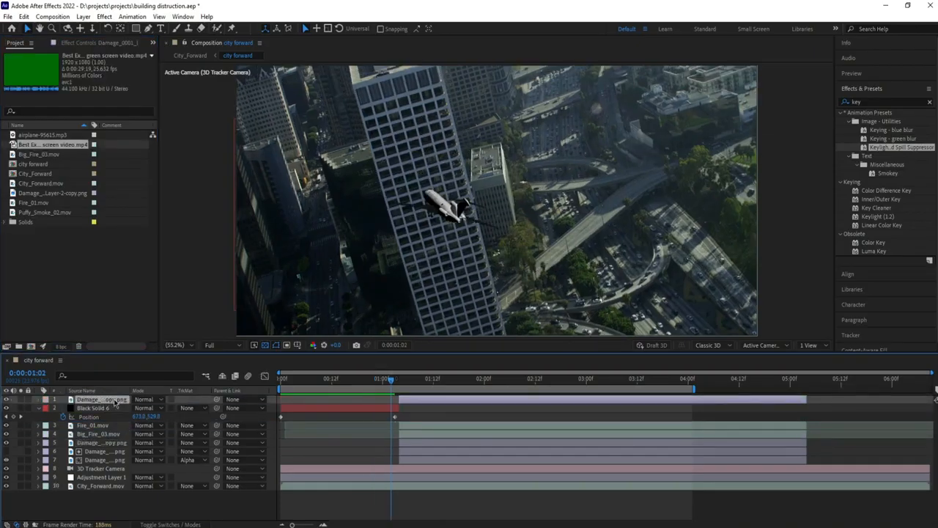
Step: Replace the duplicated damage layer's source with the explosion green screen video and delete its Mask 1
left_click_drag(59, 154, 106, 301)
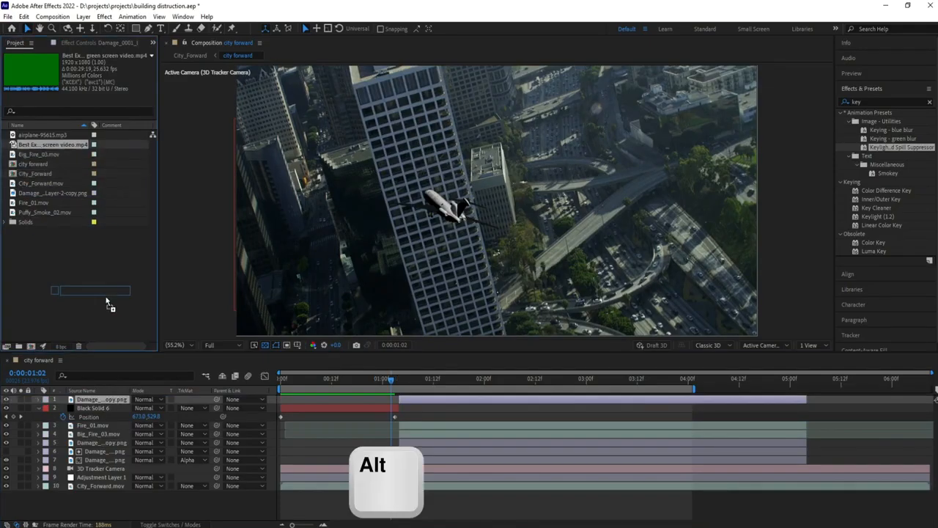
left_click_drag(105, 396, 107, 400)
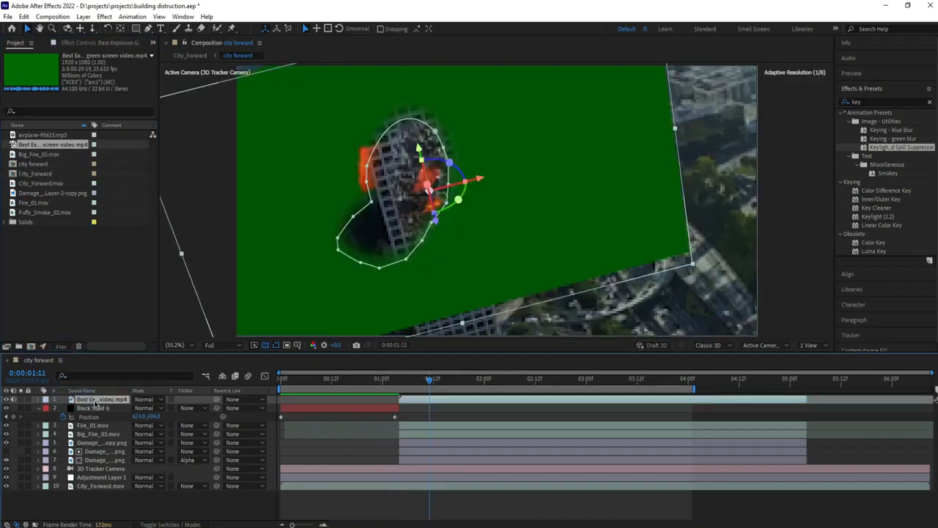
key("m")
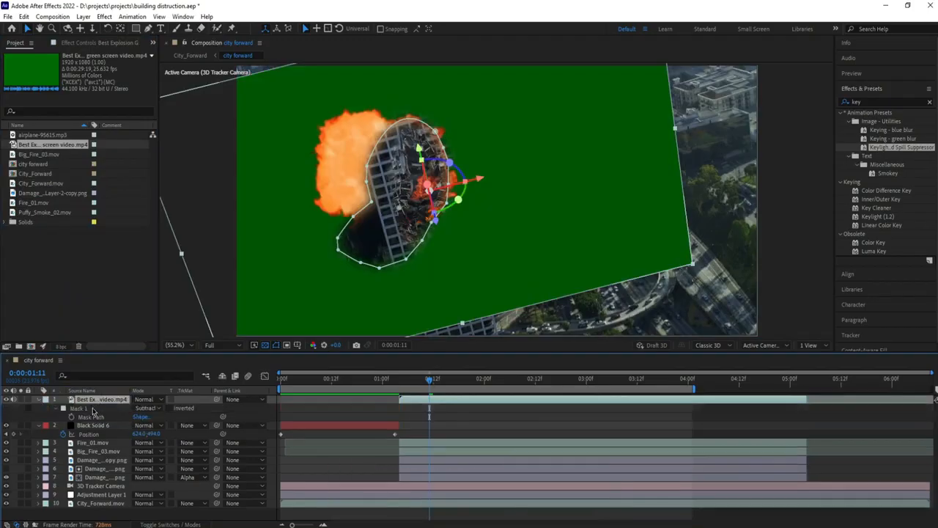
key("Delete")
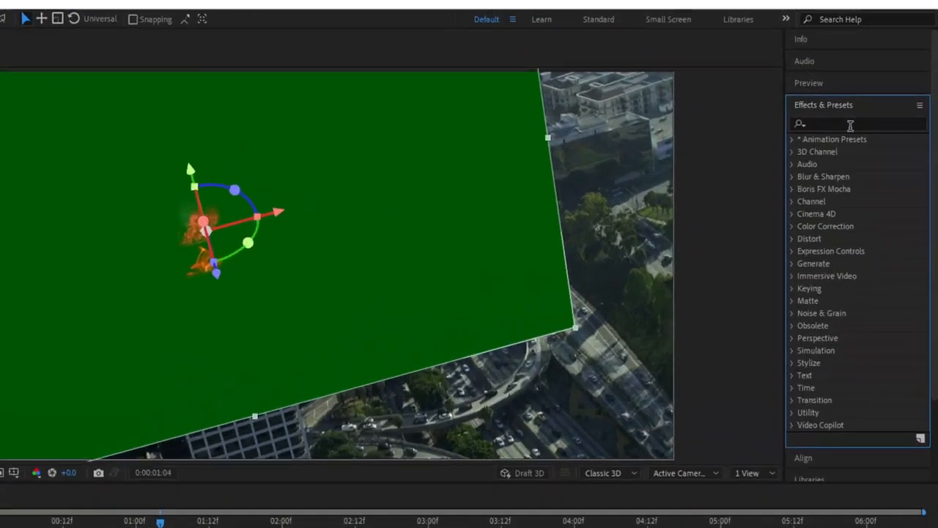
Step: Find the Keylight, Key Cleaner and Spill Suppressor preset with "key" and apply it to the explosion video layer
left_click(880, 101)
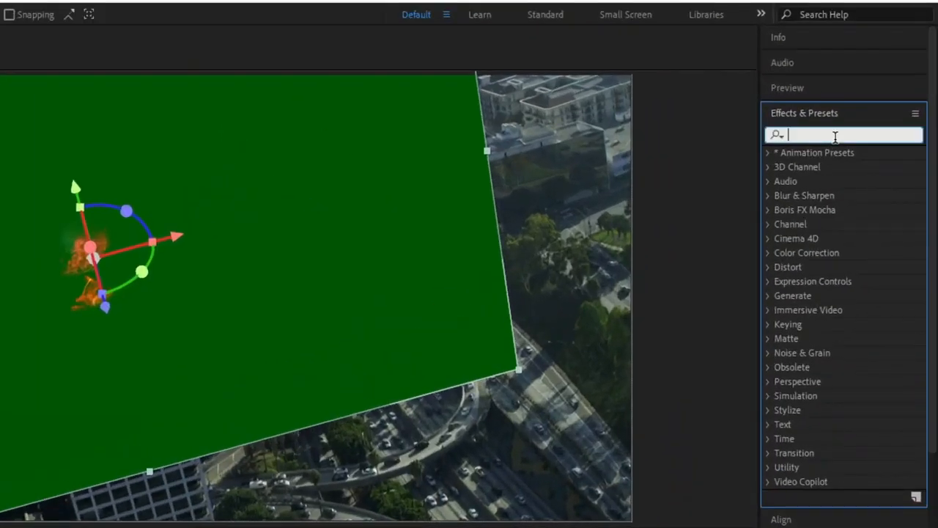
type("key")
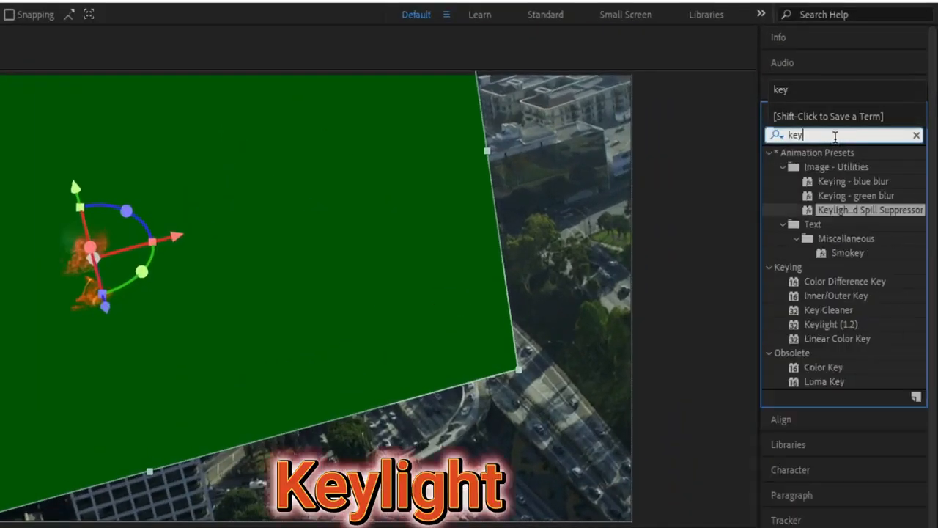
left_click_drag(839, 210, 135, 526)
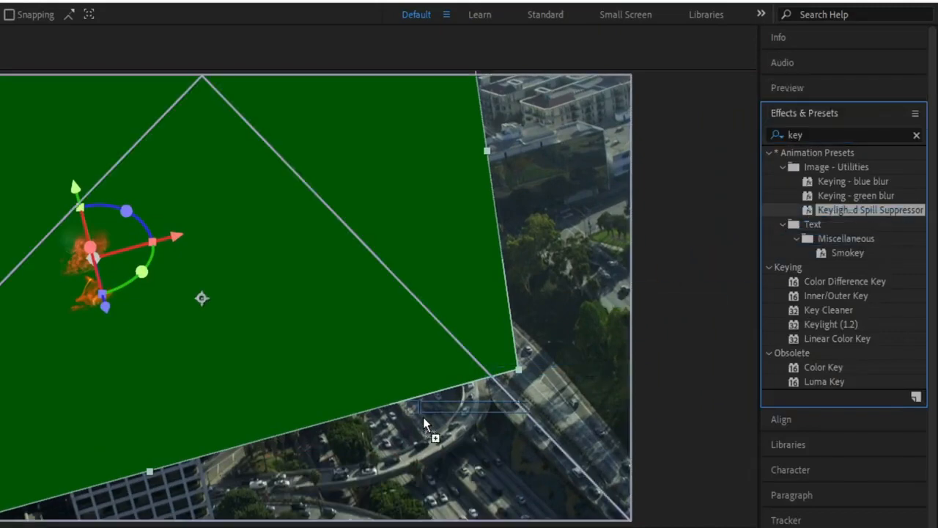
left_click_drag(446, 481, 432, 527)
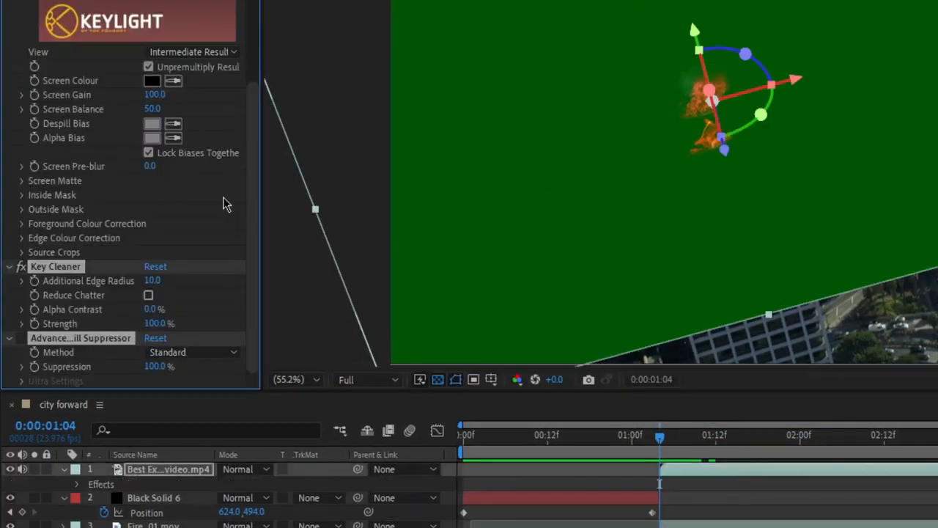
Step: Sample the green background as Keylight's Screen Colour and set the Screen Gain to 459.0
left_click(171, 82)
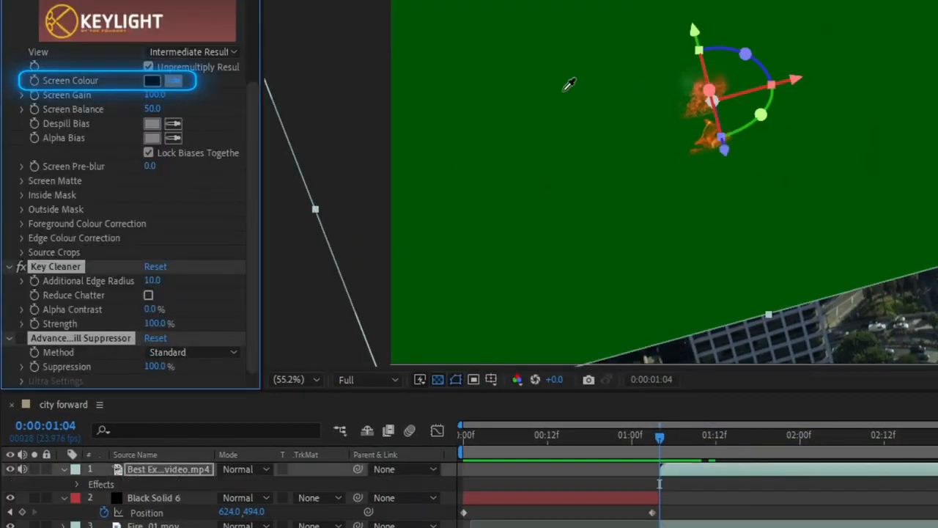
left_click(564, 94)
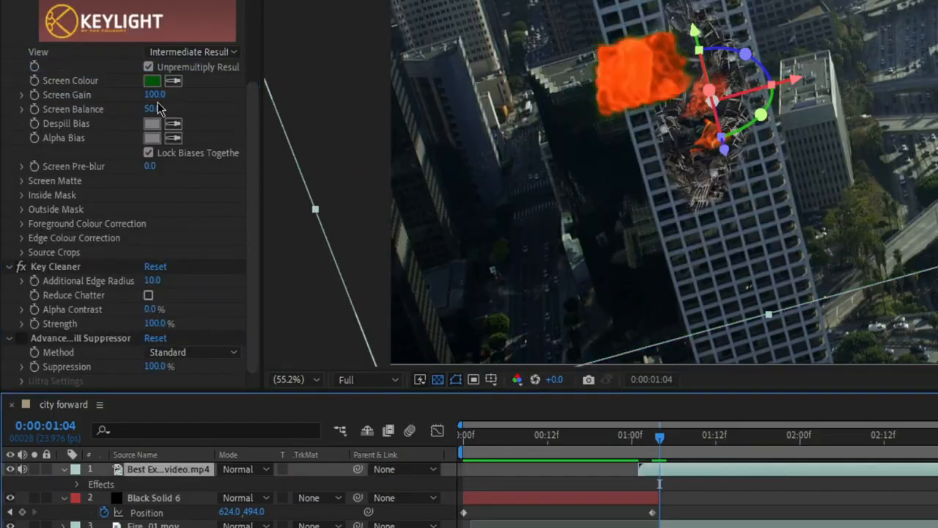
left_click_drag(155, 97, 217, 127)
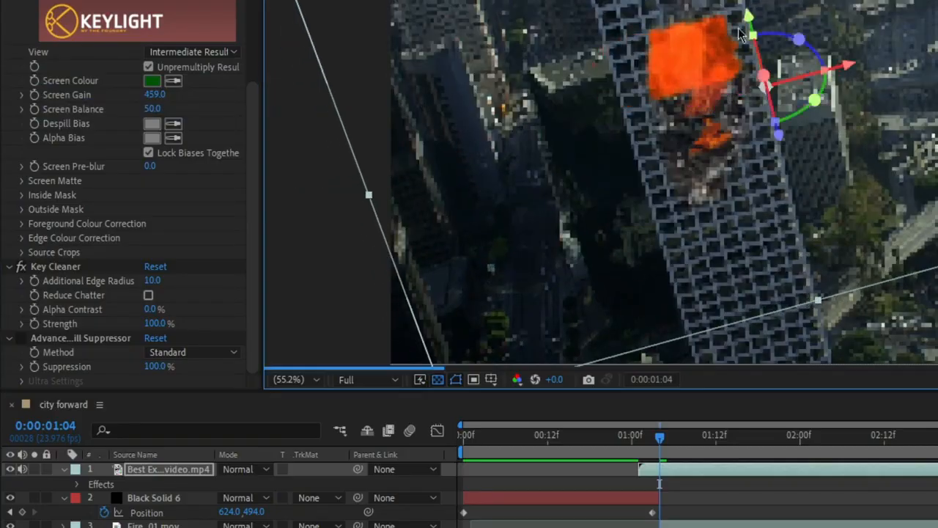
Step: Scale the explosion video layer up to 207.2, 249.1, 249.1%
key("s")
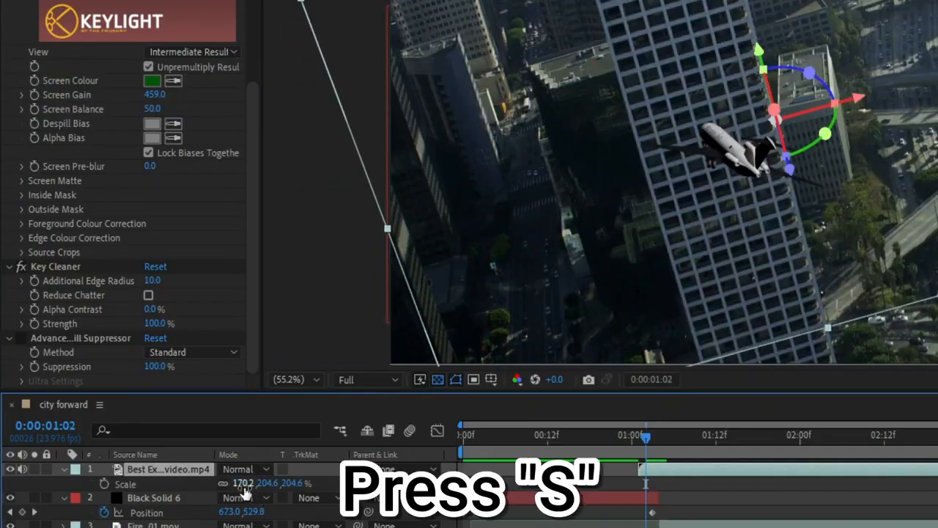
left_click_drag(244, 492, 265, 486)
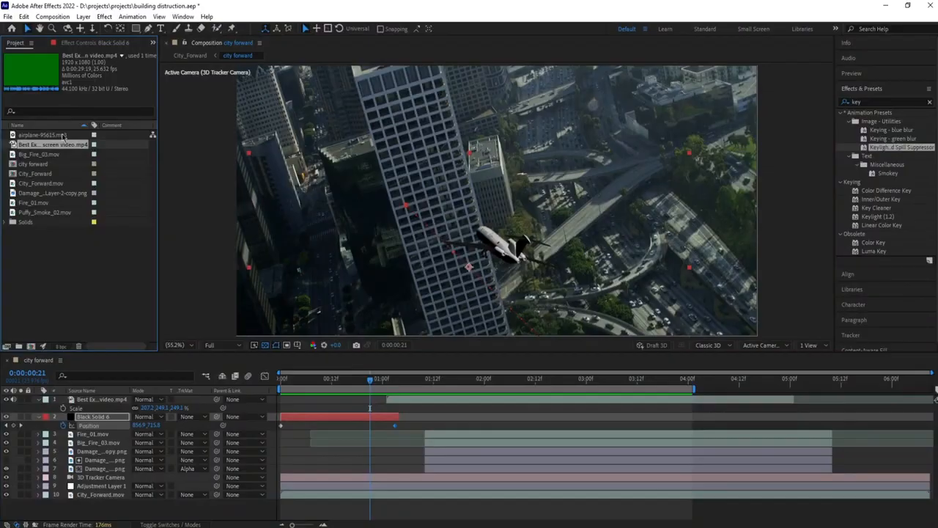
Step: Add the airplane-95615.mp3 sound to the composition above the explosion layer
left_click(63, 136)
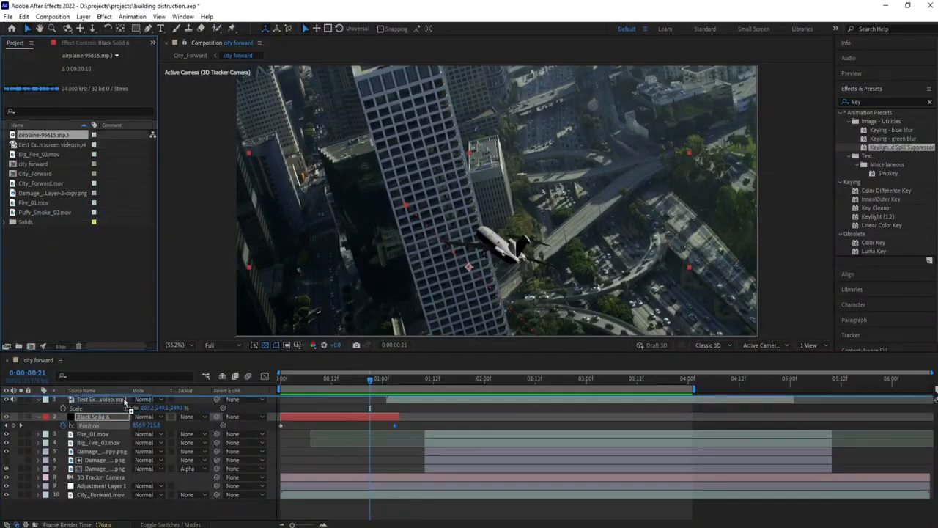
left_click_drag(124, 402, 126, 399)
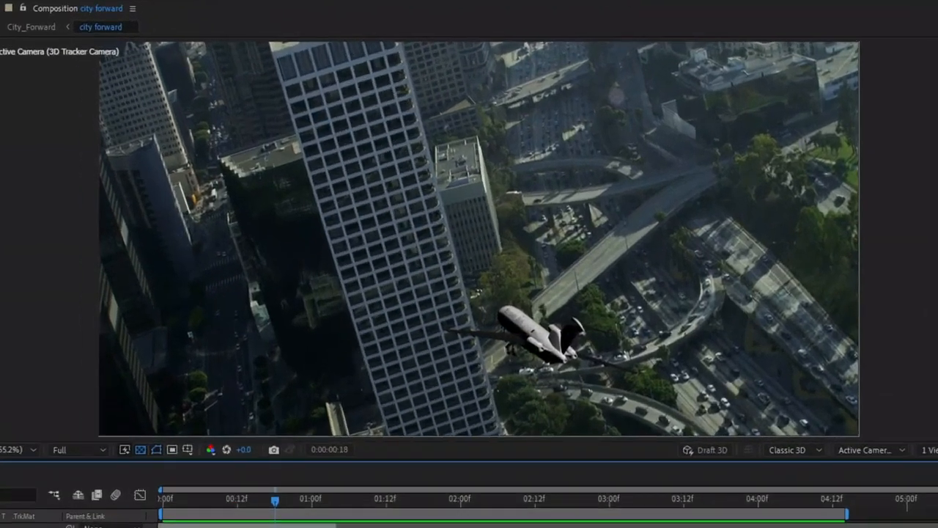